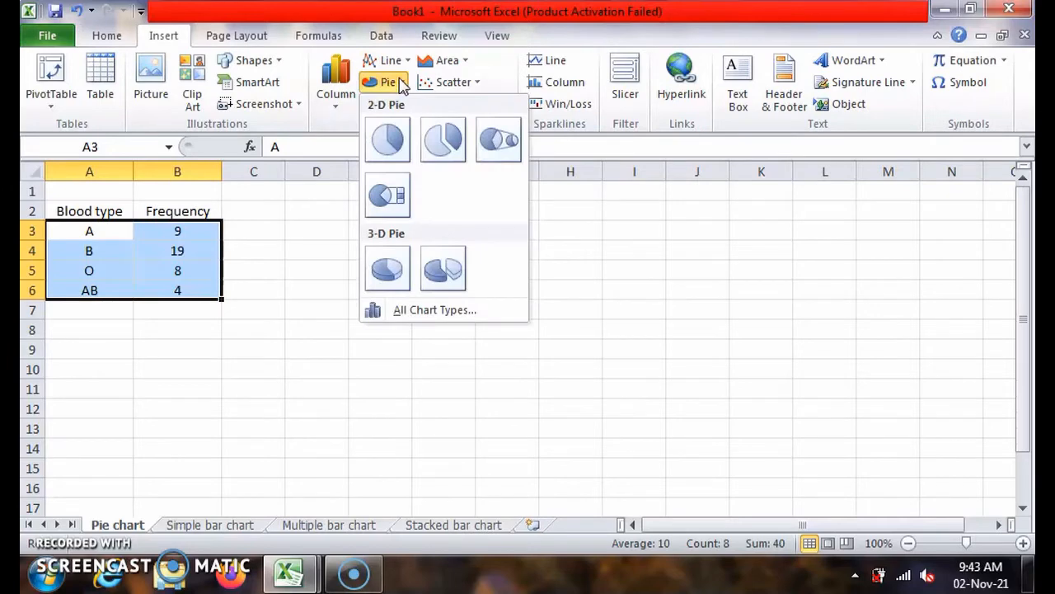
# Insert a basic 2-D pie chart from A3:B6 and apply the layout with title, percentage labels and legend
pyautogui.click(389, 151)
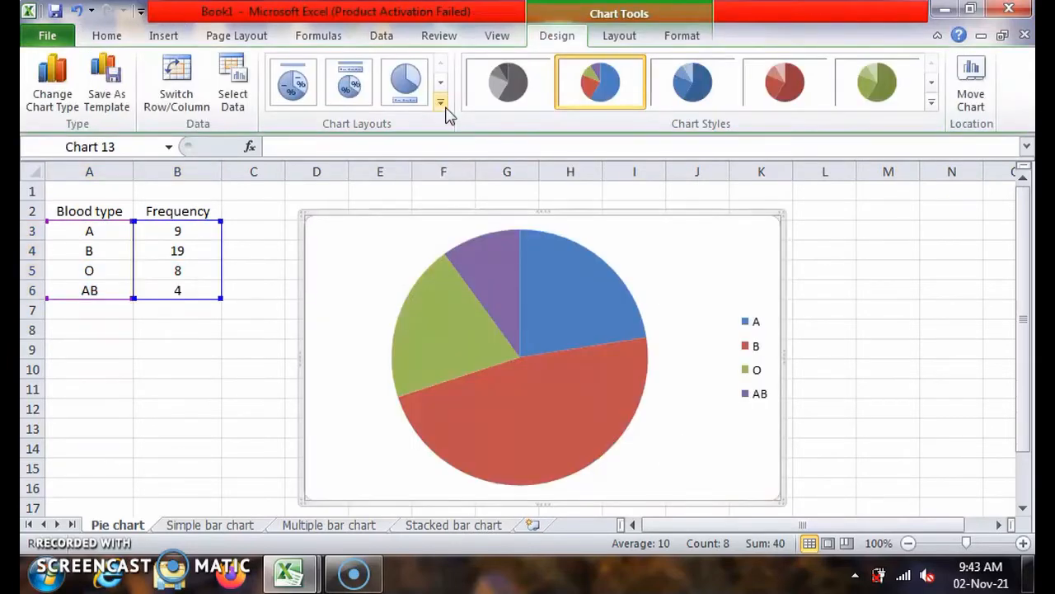
pyautogui.click(441, 102)
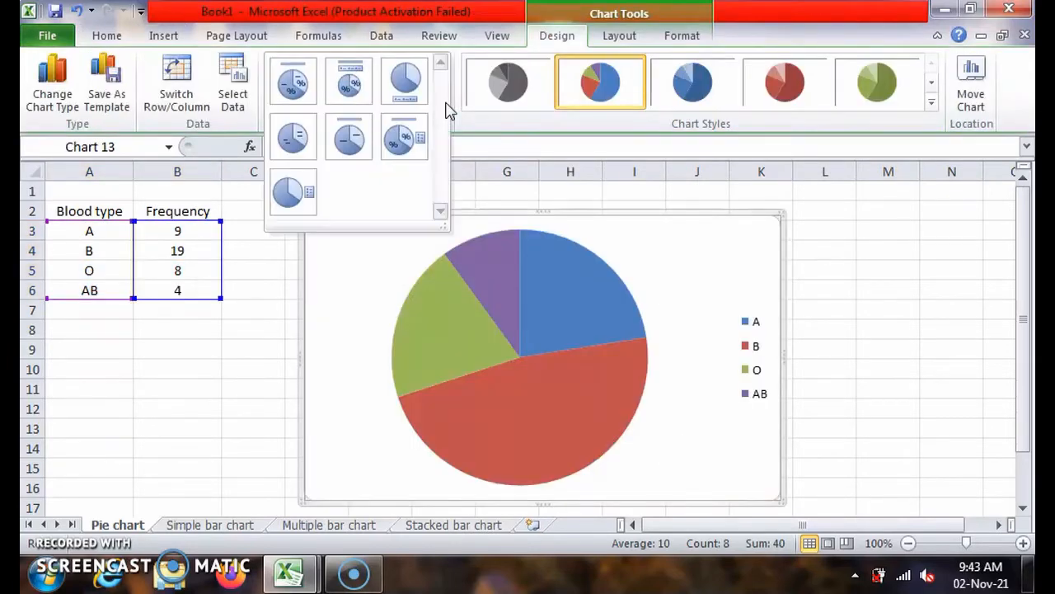
pyautogui.click(404, 139)
# Change the pie chart's title to "Pie chart for blood type"
pyautogui.click(494, 239)
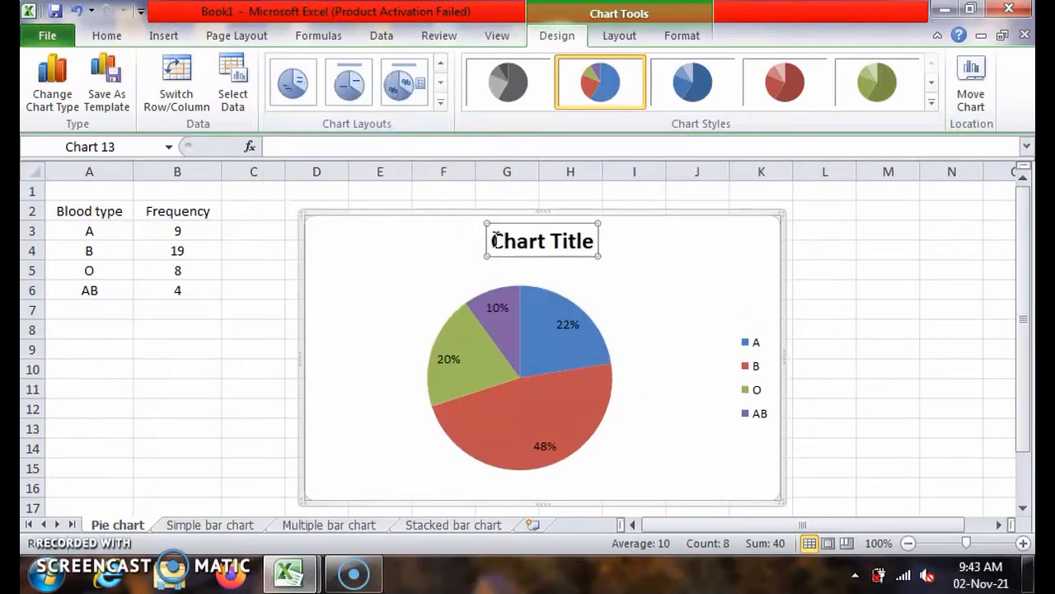
pyautogui.moveTo(499, 240); pyautogui.dragTo(574, 240)
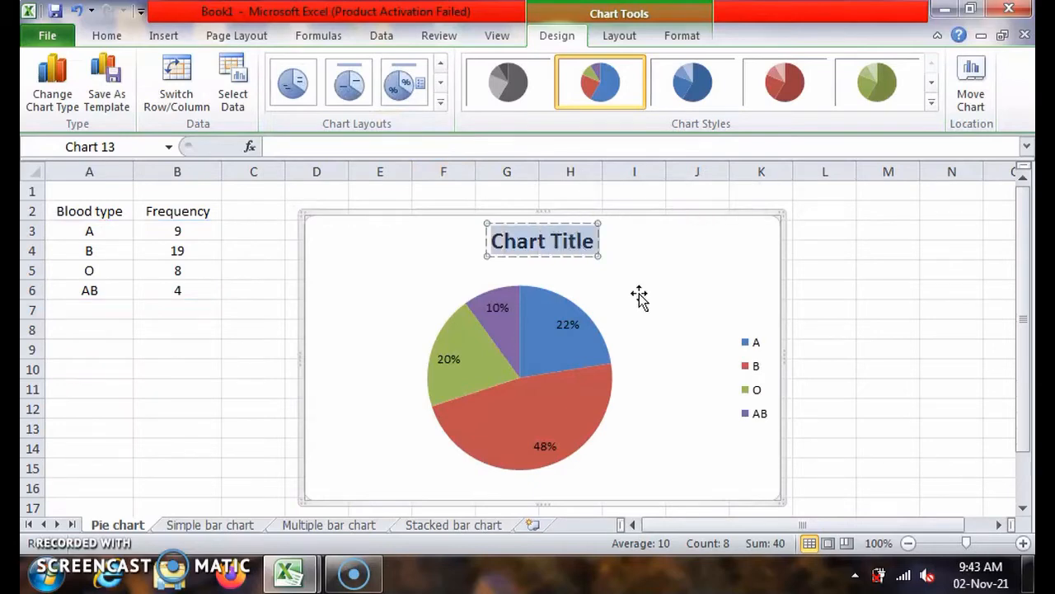
pyautogui.write('Pie ch')
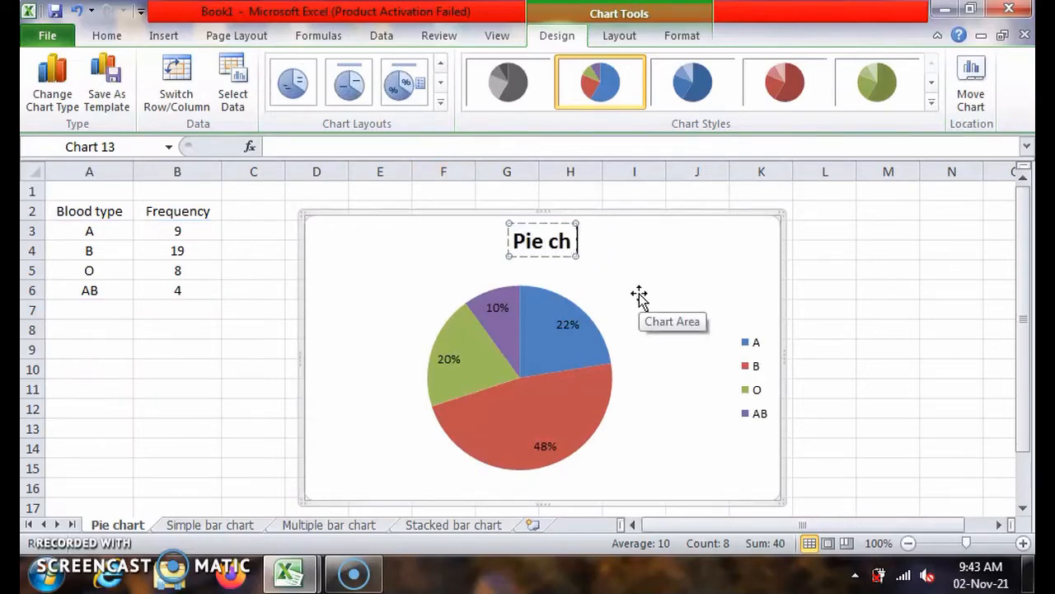
pyautogui.write('art for blo')
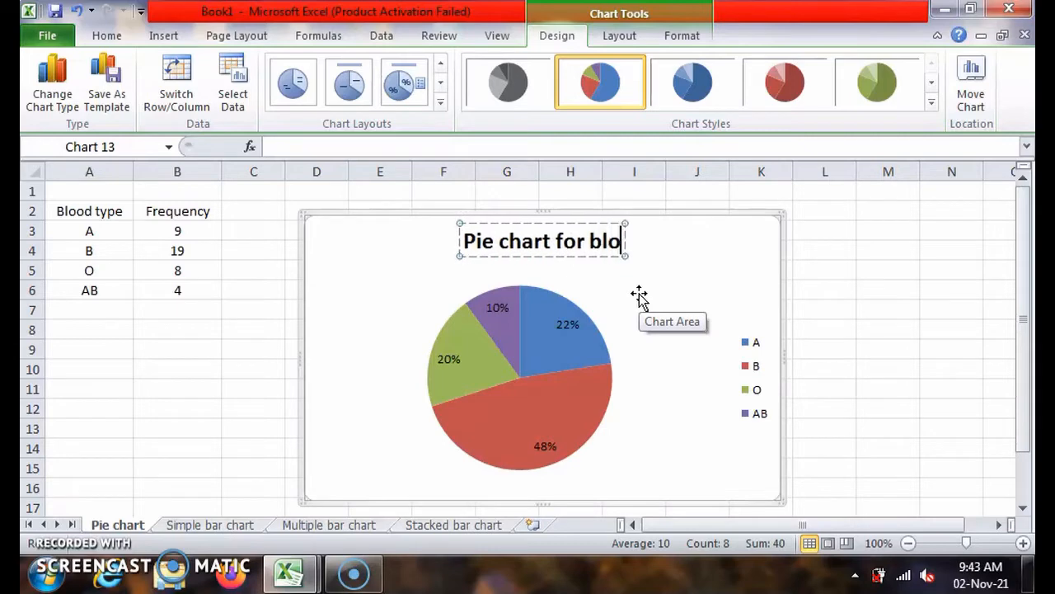
pyautogui.write('od type')
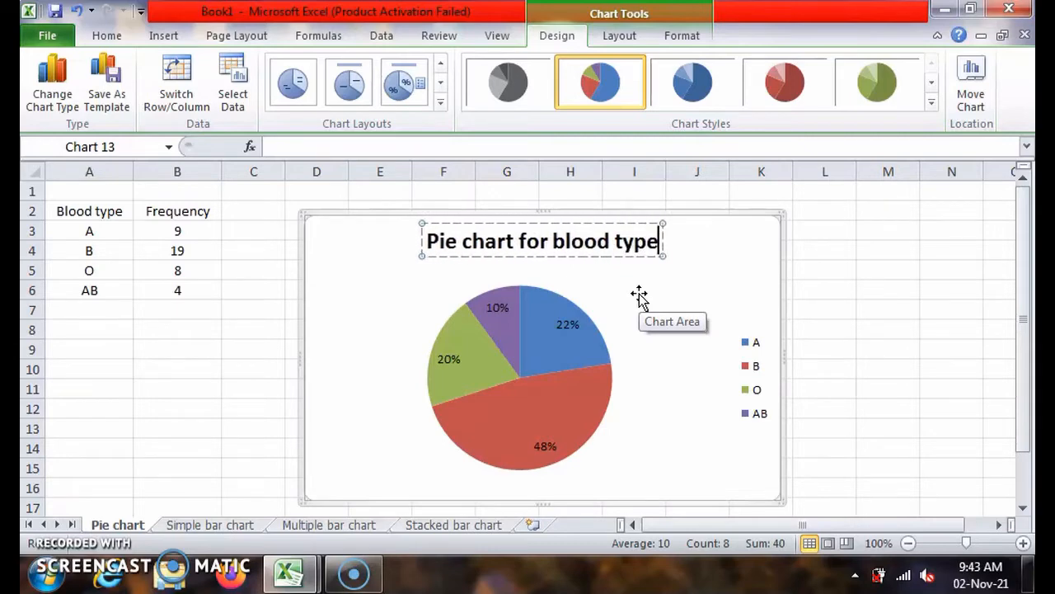
pyautogui.click(714, 448)
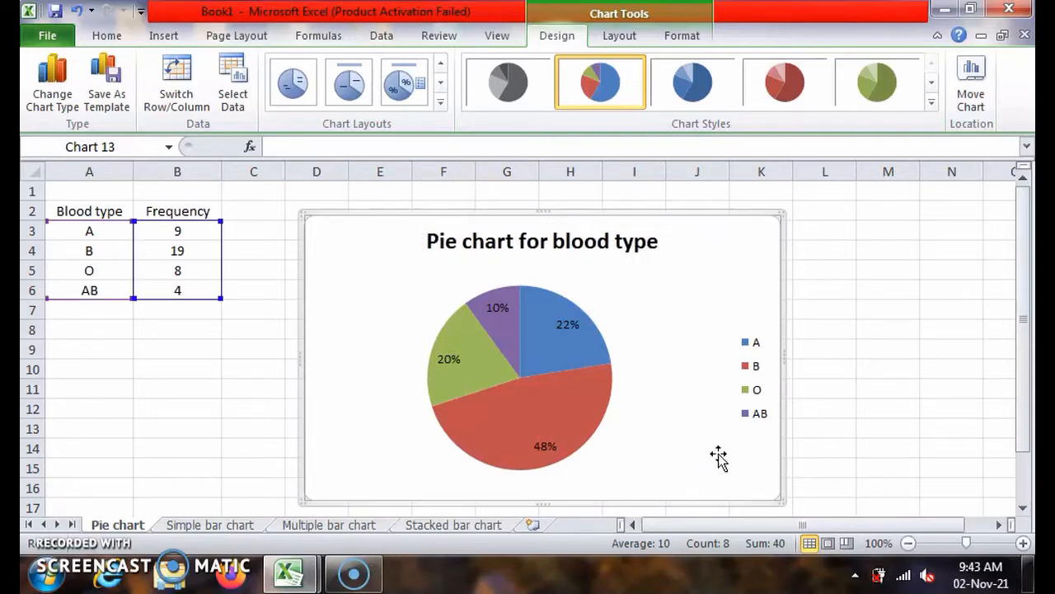
# On the Simple bar chart sheet, insert a 2-D clustered column chart from A3:B6 and delete its legend
pyautogui.click(231, 529)
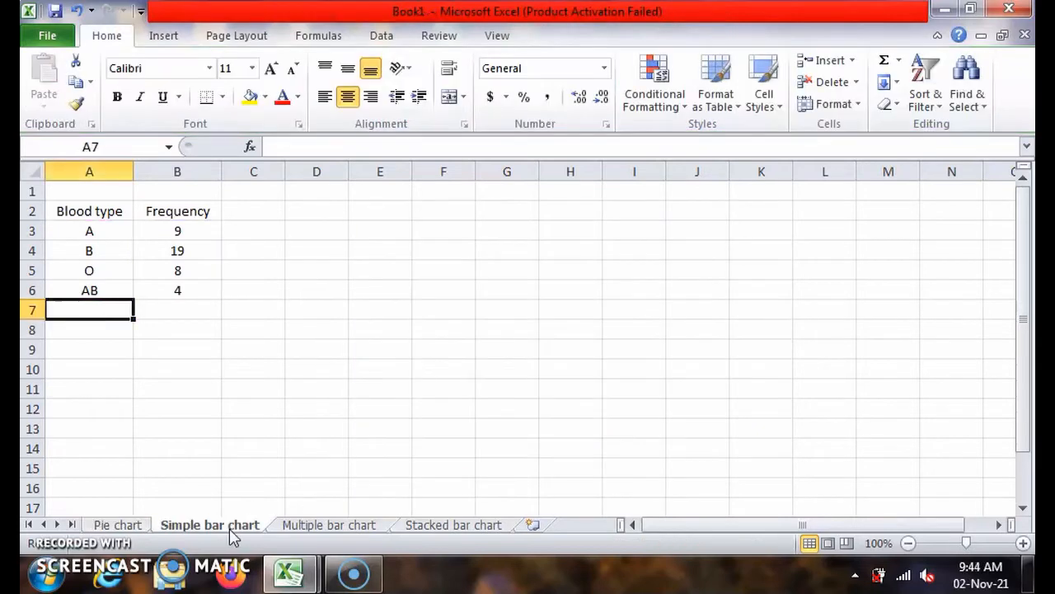
pyautogui.moveTo(100, 237); pyautogui.dragTo(150, 283)
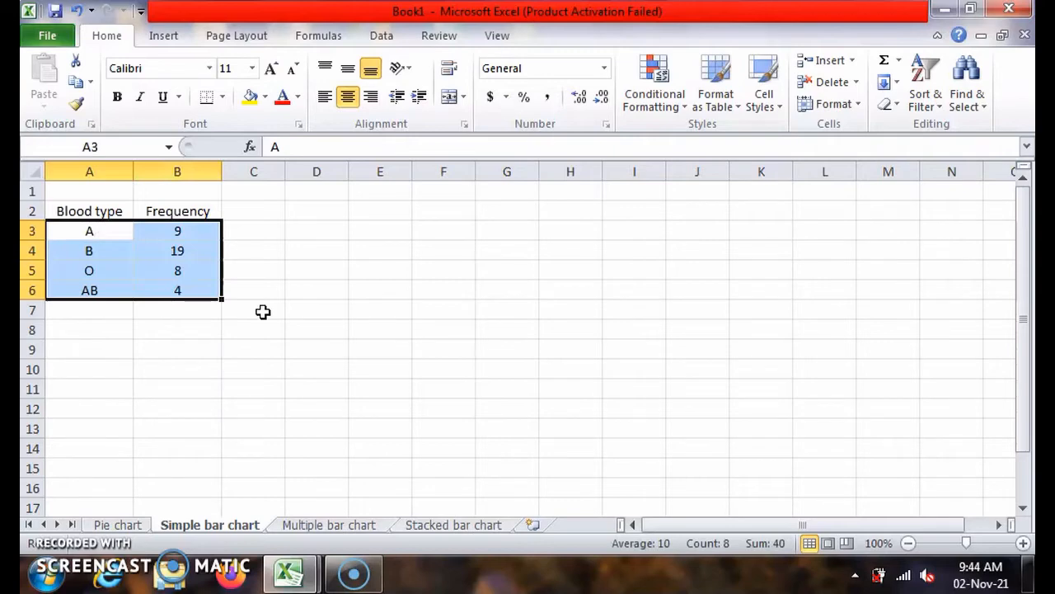
pyautogui.click(169, 36)
pyautogui.click(333, 114)
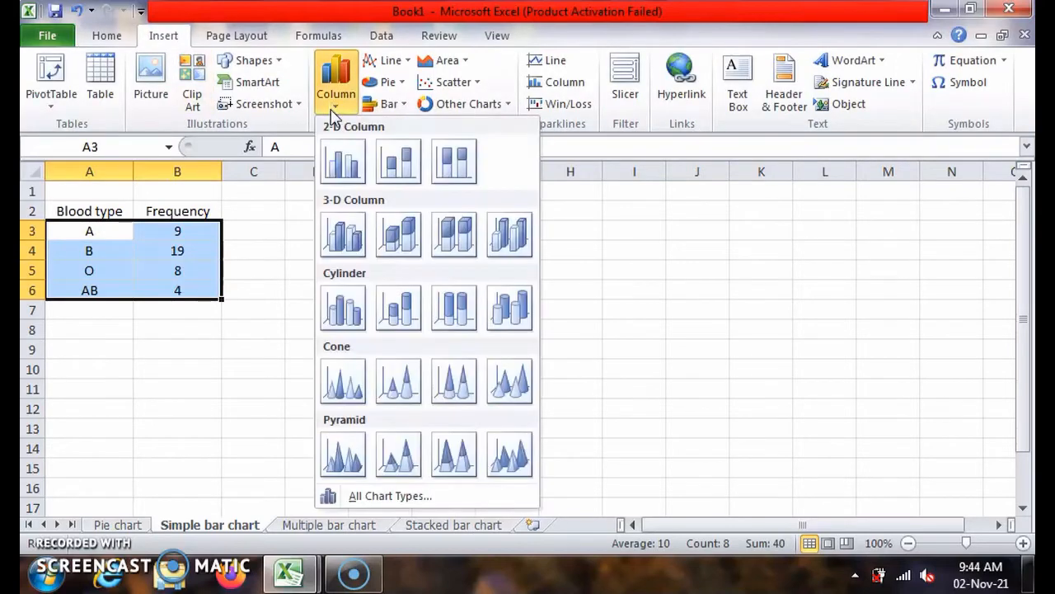
pyautogui.click(357, 167)
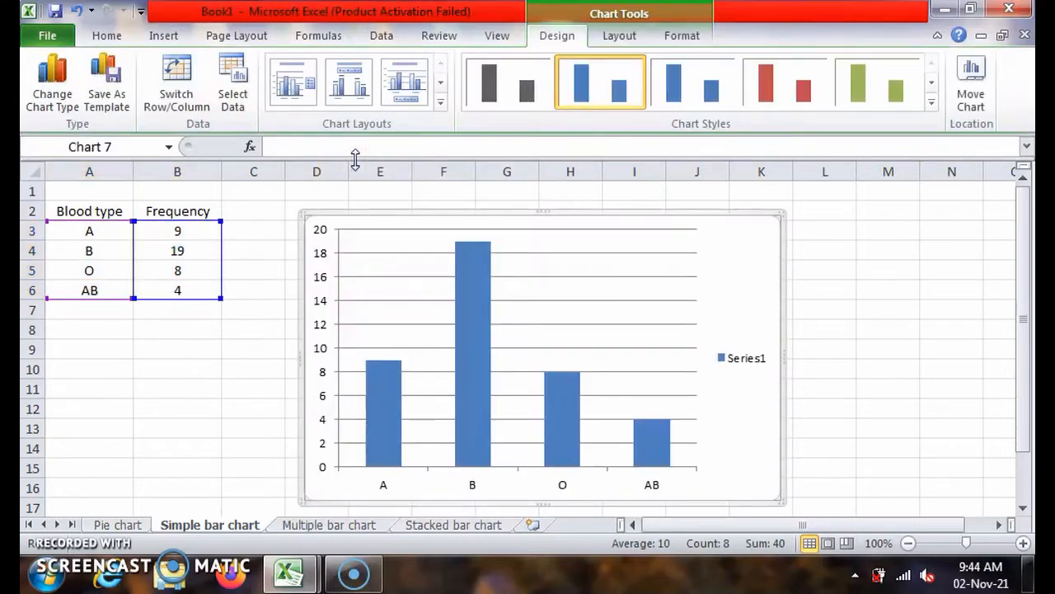
pyautogui.click(762, 366)
pyautogui.press('Delete')
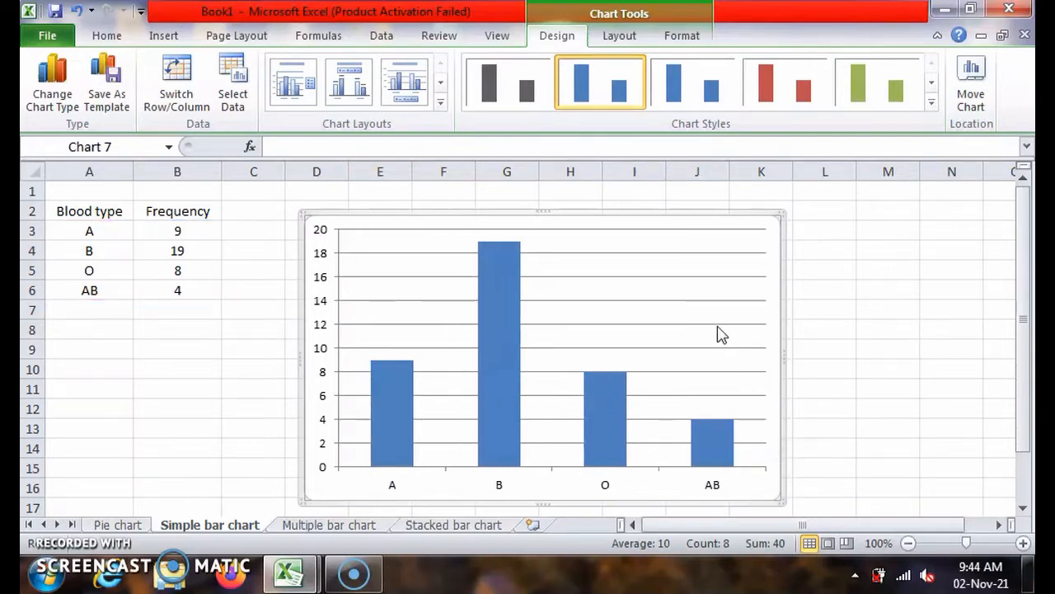
# Add a chart title to the column chart using the Above Chart option
pyautogui.click(633, 40)
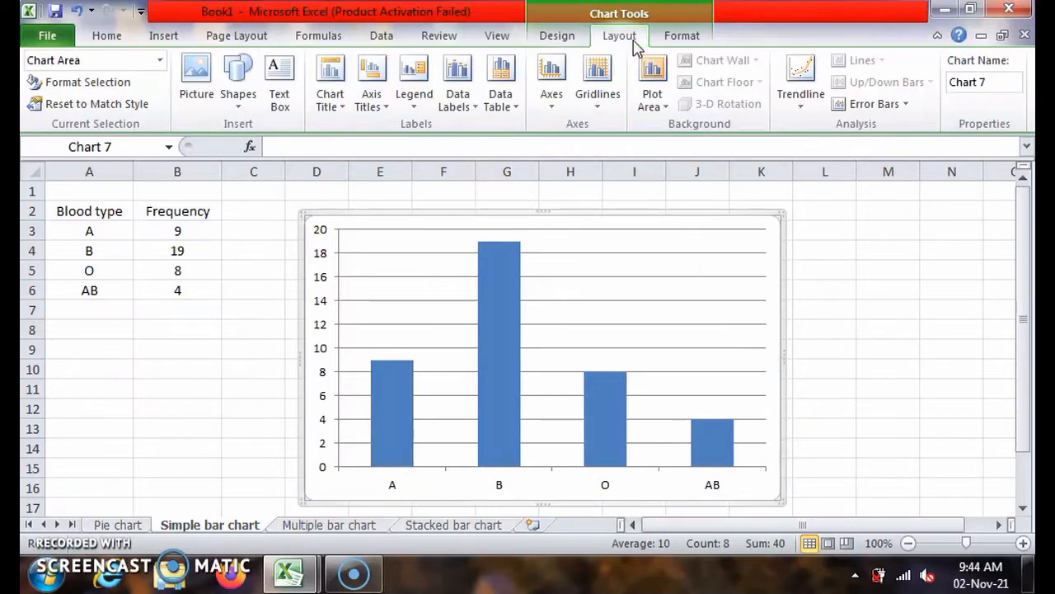
pyautogui.click(338, 108)
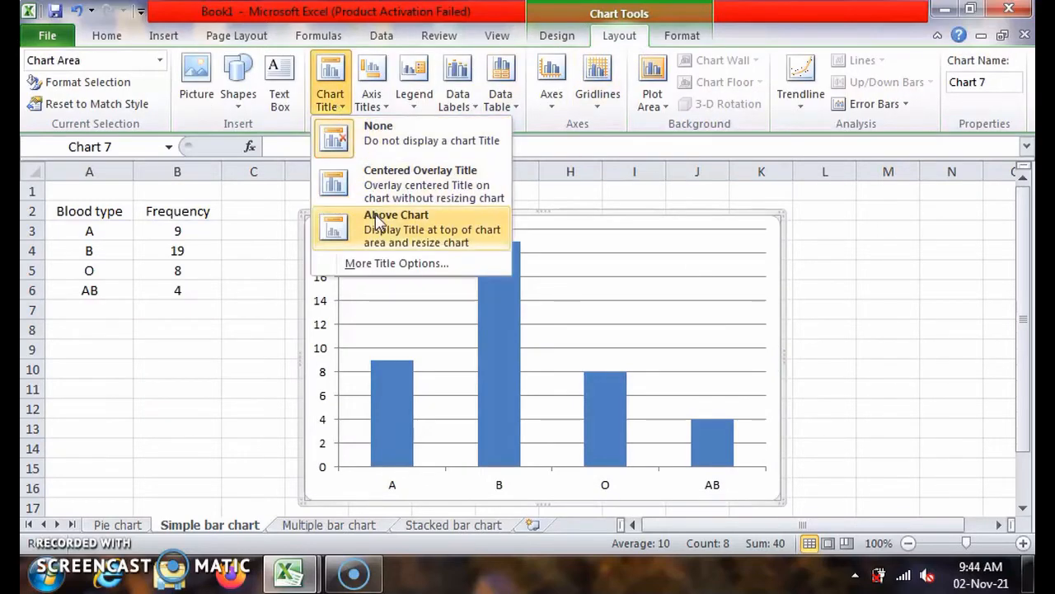
pyautogui.click(353, 209)
# Add a primary horizontal axis title below the axis and a rotated primary vertical axis title to the column chart
pyautogui.click(371, 103)
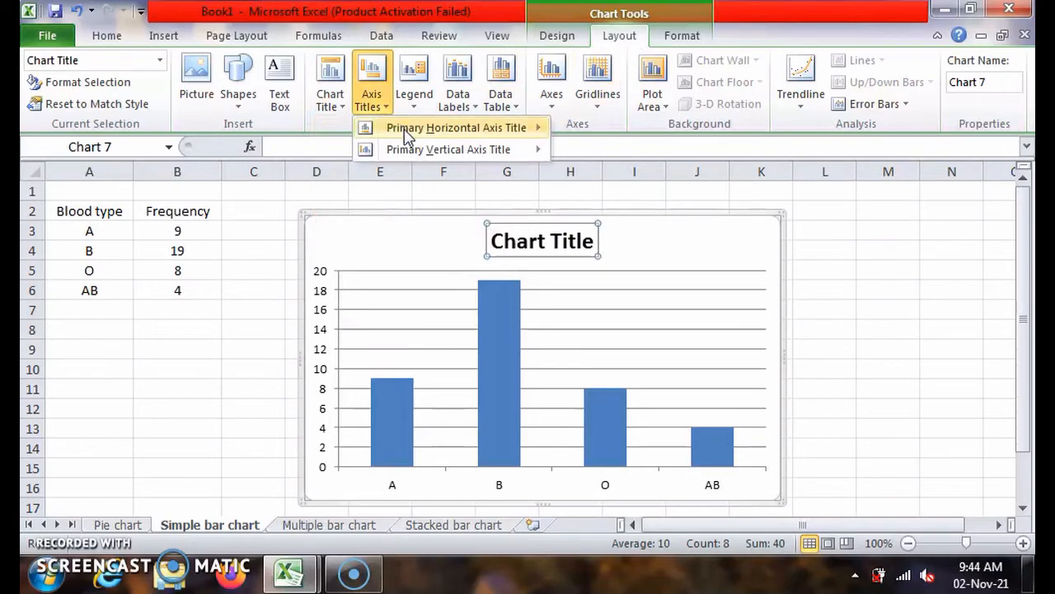
pyautogui.moveTo(456, 127)
pyautogui.click(564, 186)
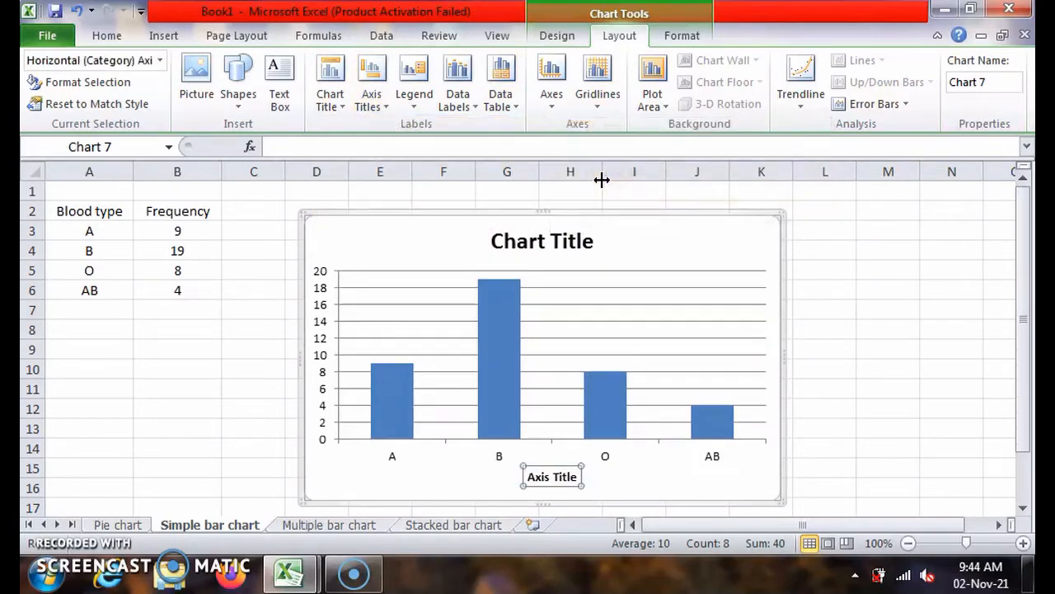
pyautogui.click(372, 101)
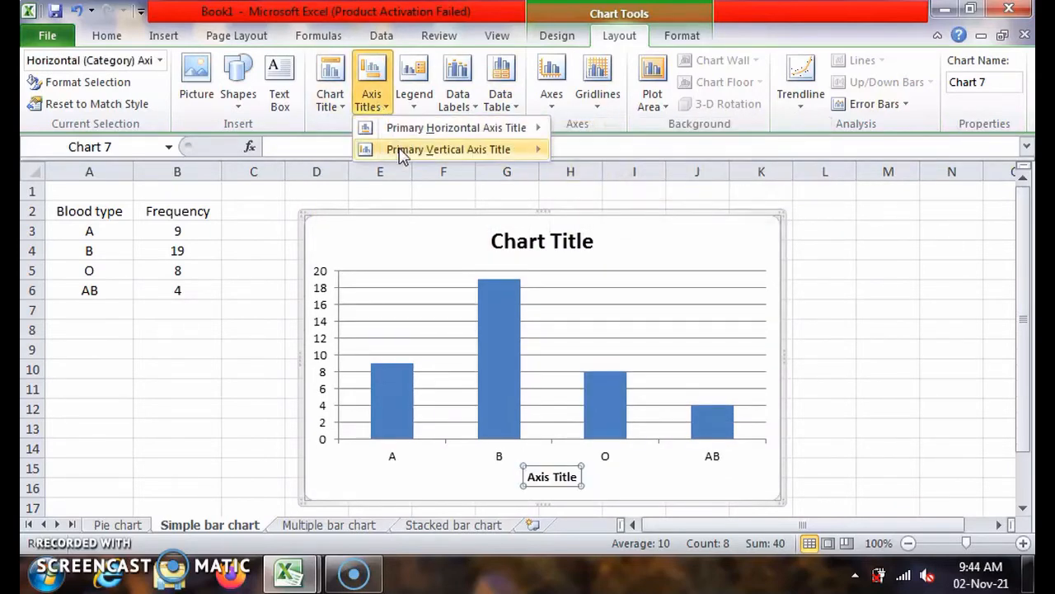
pyautogui.moveTo(404, 151)
pyautogui.click(637, 213)
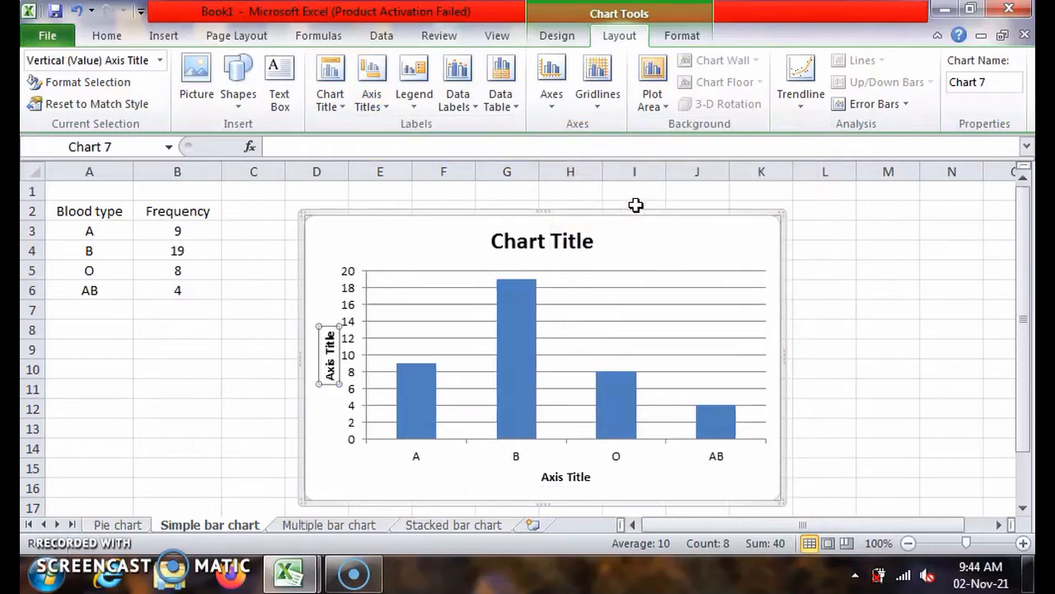
# Change the column chart's title to "Simple bar chart for blood type"
pyautogui.click(561, 259)
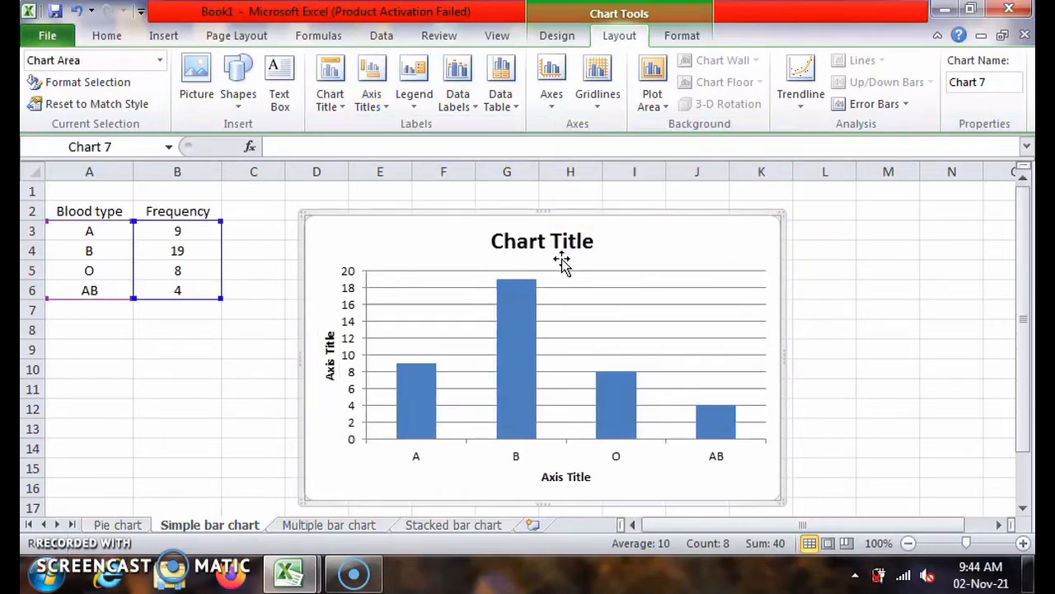
pyautogui.click(540, 240)
pyautogui.moveTo(491, 240); pyautogui.dragTo(597, 242)
pyautogui.write('S')
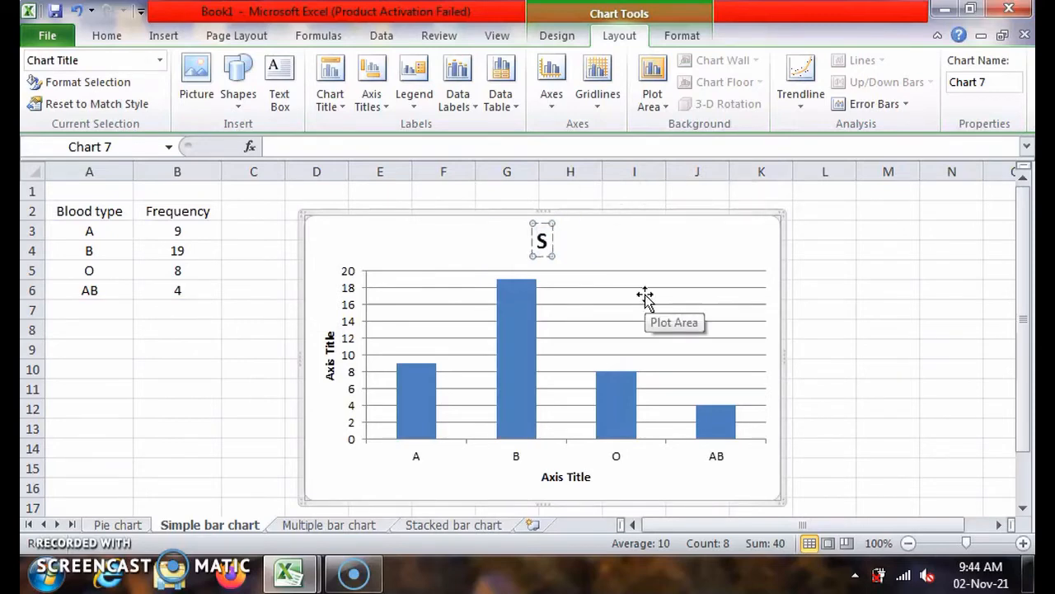
pyautogui.write('imple bar ch')
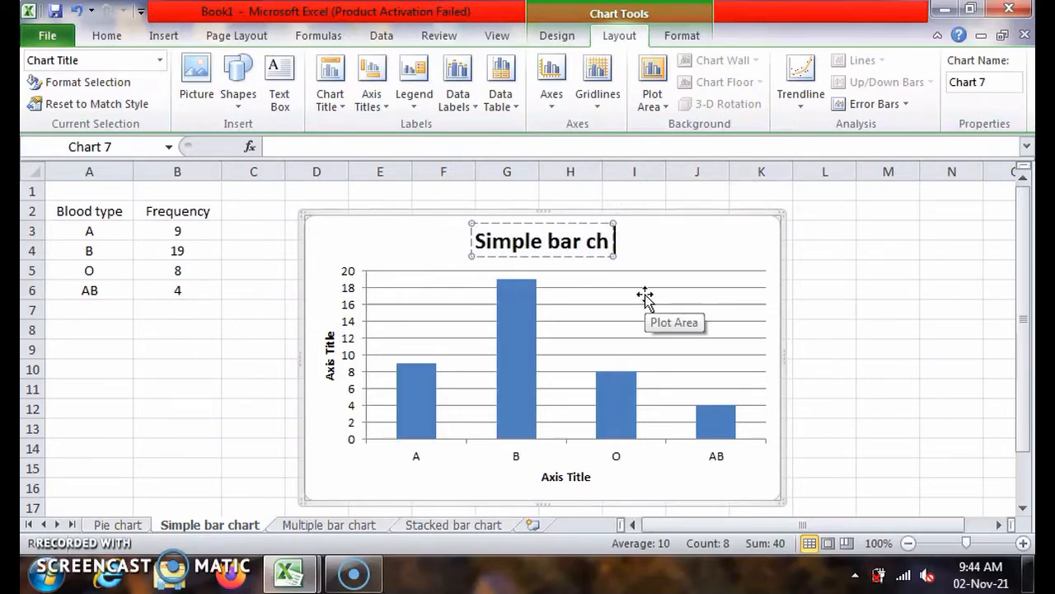
pyautogui.write('art for ')
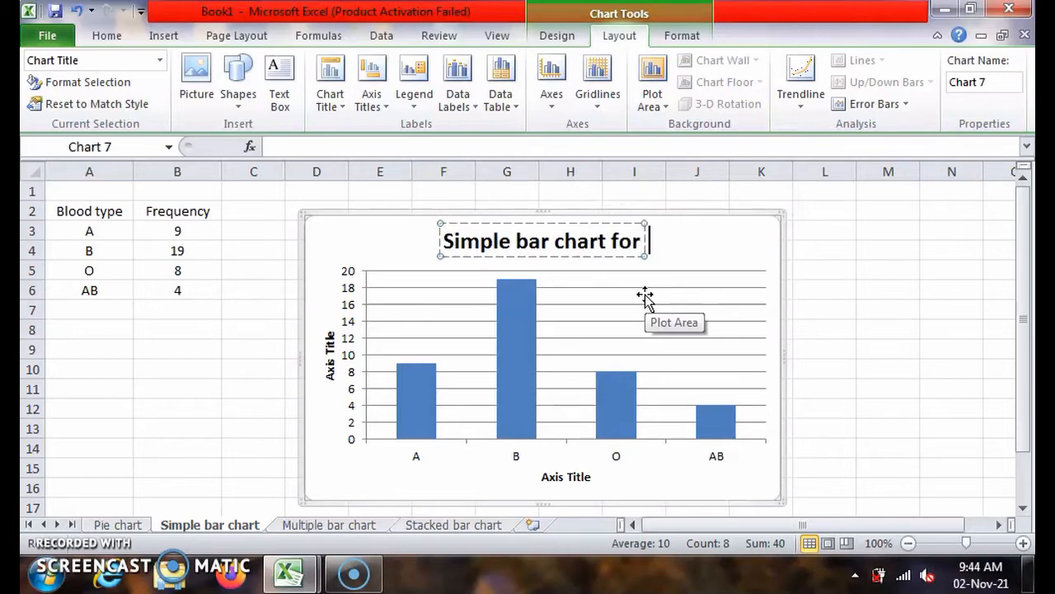
pyautogui.write('blood type')
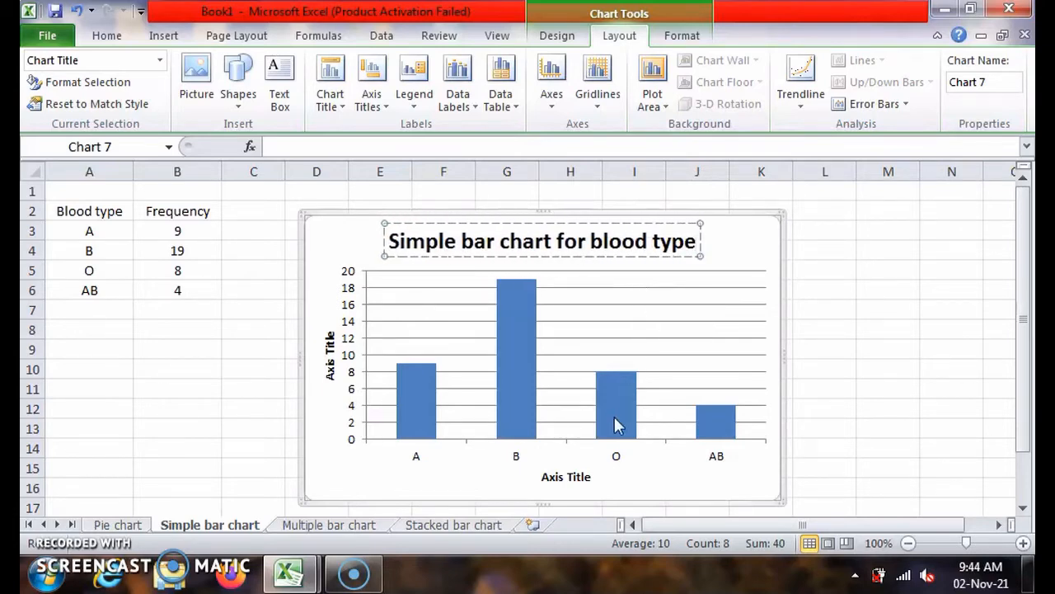
# Set the column chart's horizontal axis title to "Blood type"
pyautogui.click(572, 480)
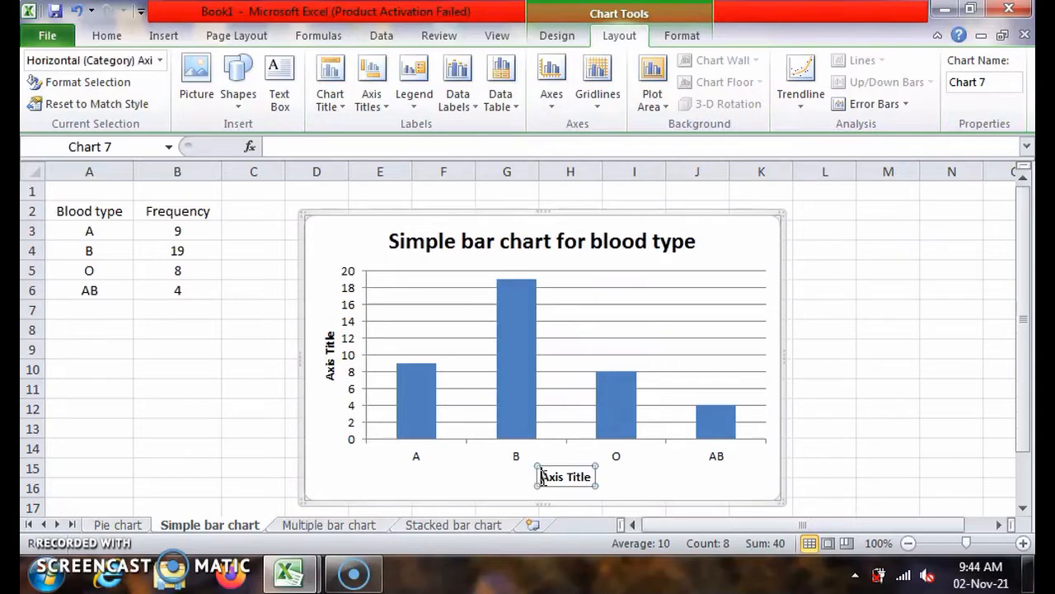
pyautogui.moveTo(542, 477); pyautogui.dragTo(590, 479)
pyautogui.write('Bl')
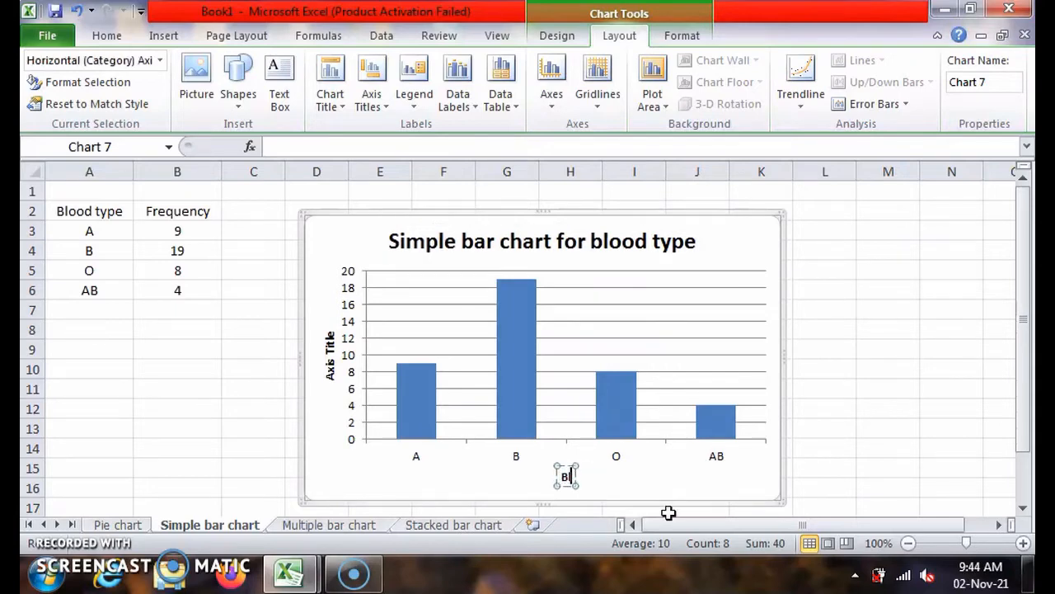
pyautogui.write('ood type')
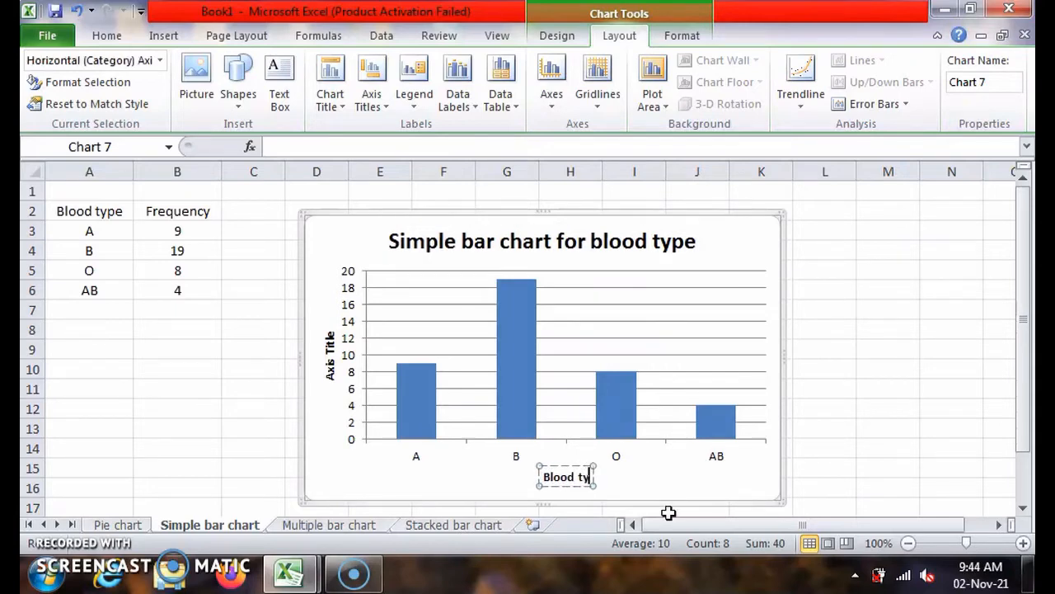
# Set the column chart's vertical axis title to "Frequency"
pyautogui.click(326, 365)
pyautogui.moveTo(330, 381); pyautogui.dragTo(330, 337)
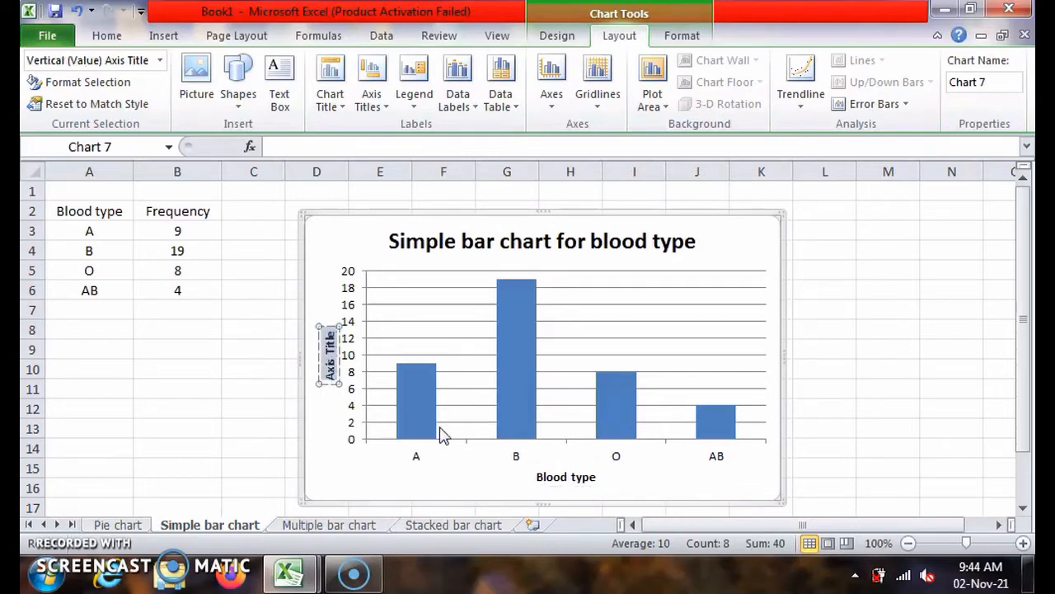
pyautogui.write('Freq')
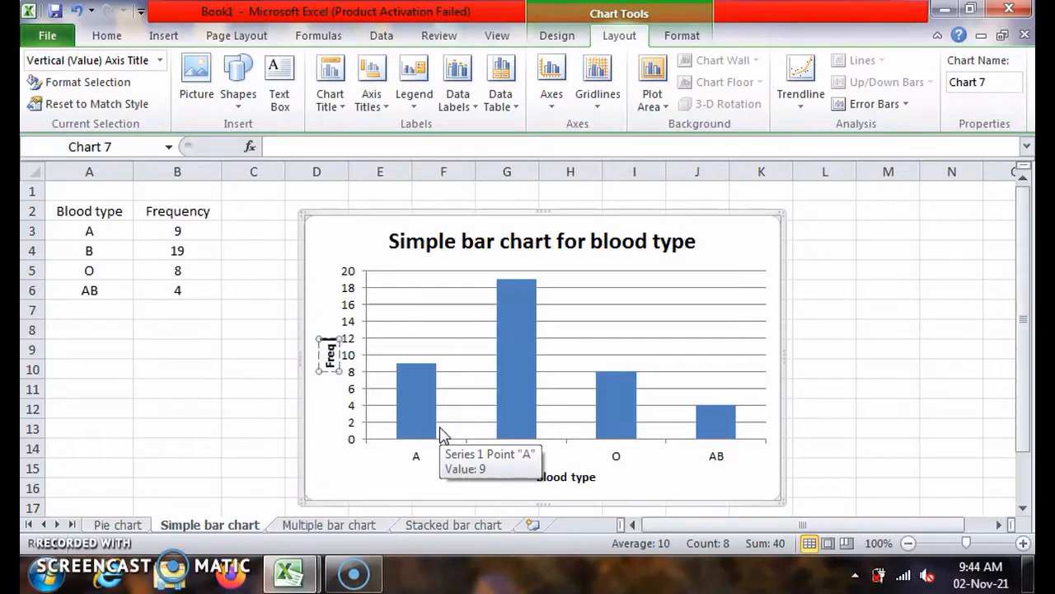
pyautogui.write('uency')
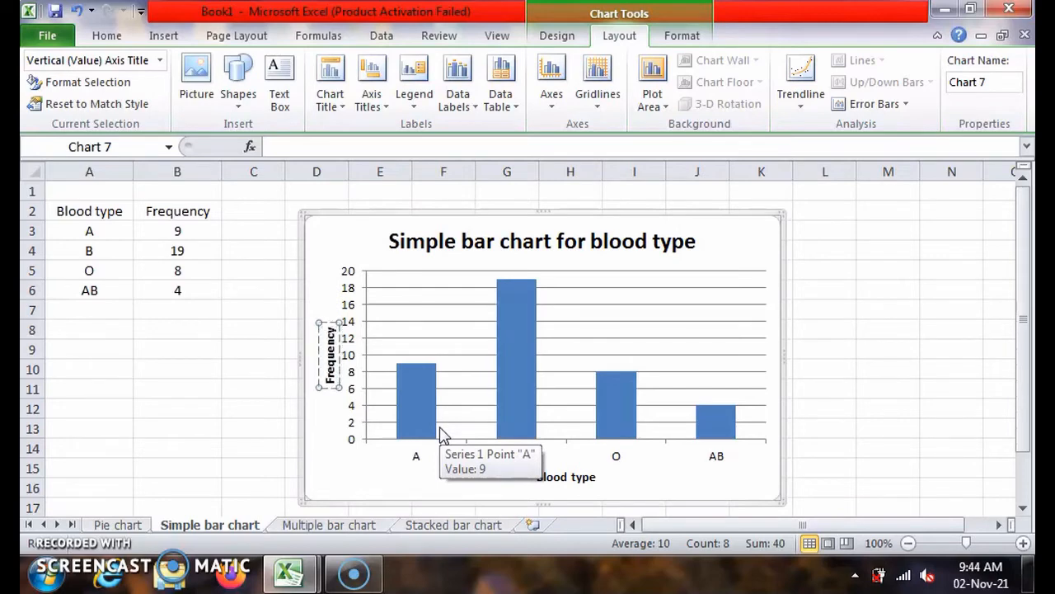
pyautogui.click(349, 482)
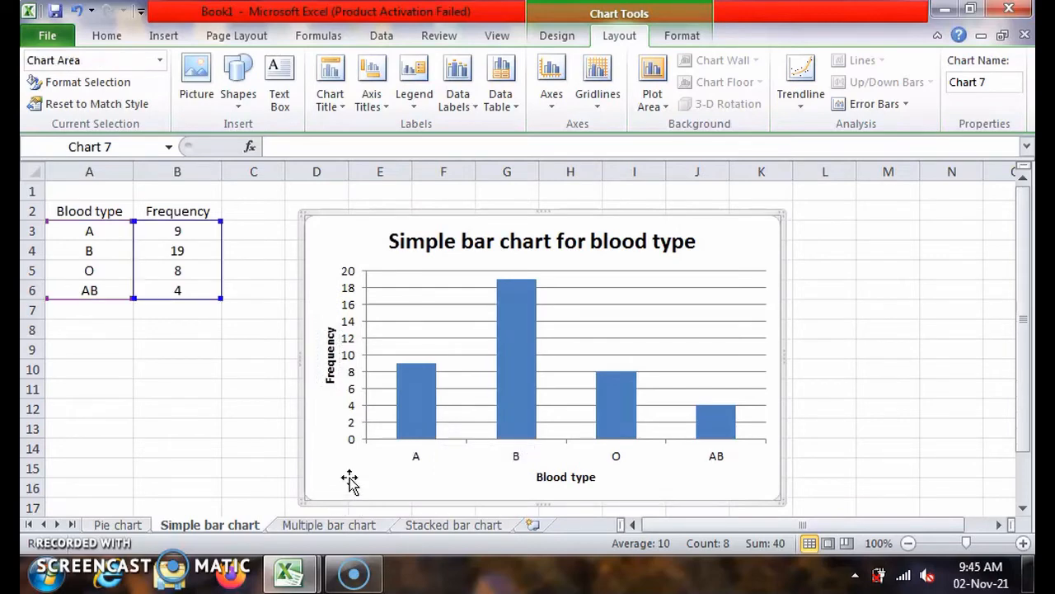
# On the Multiple bar chart sheet, insert a 2-D clustered column chart from the blood type, male and female data in A2:C6
pyautogui.click(353, 525)
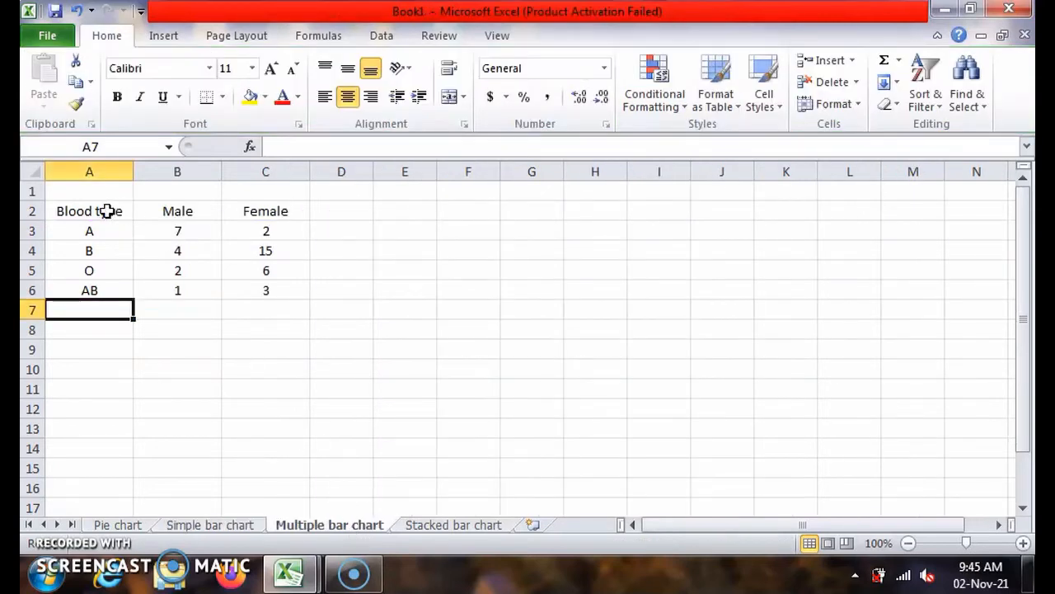
pyautogui.moveTo(107, 211); pyautogui.dragTo(242, 285)
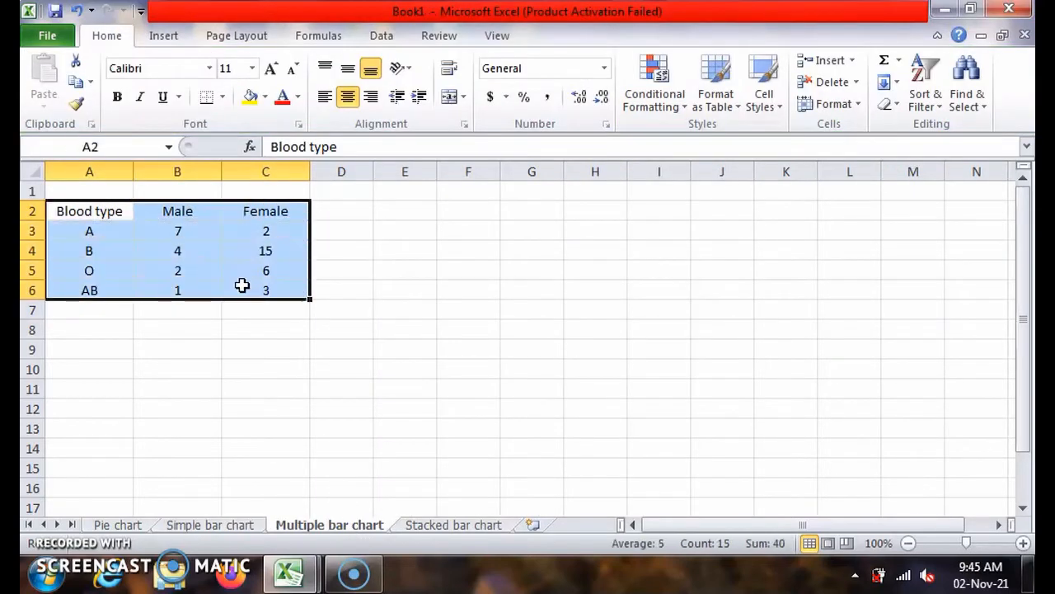
pyautogui.click(172, 36)
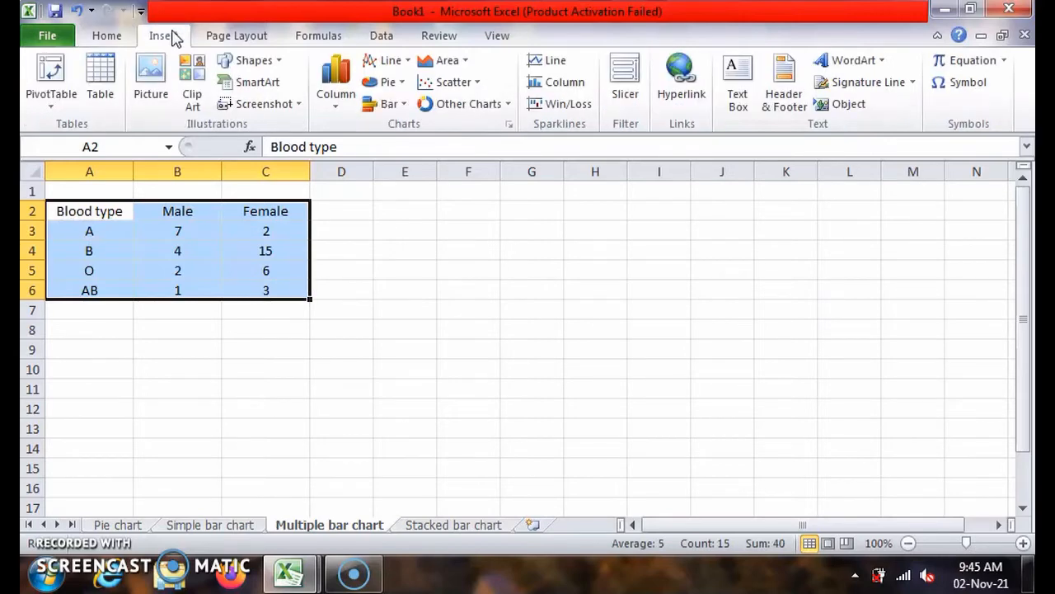
pyautogui.click(336, 110)
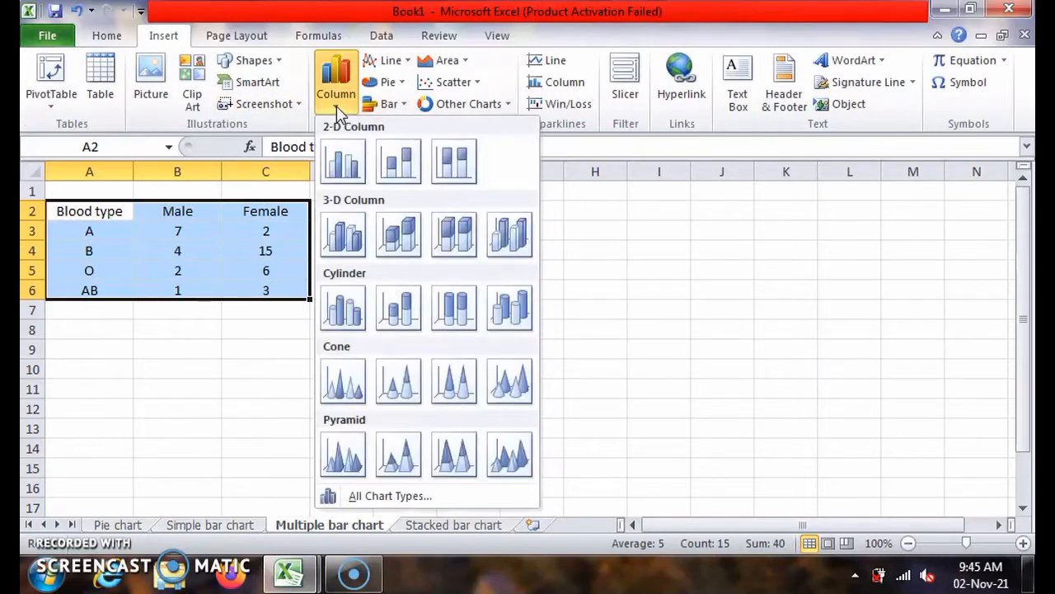
pyautogui.click(346, 160)
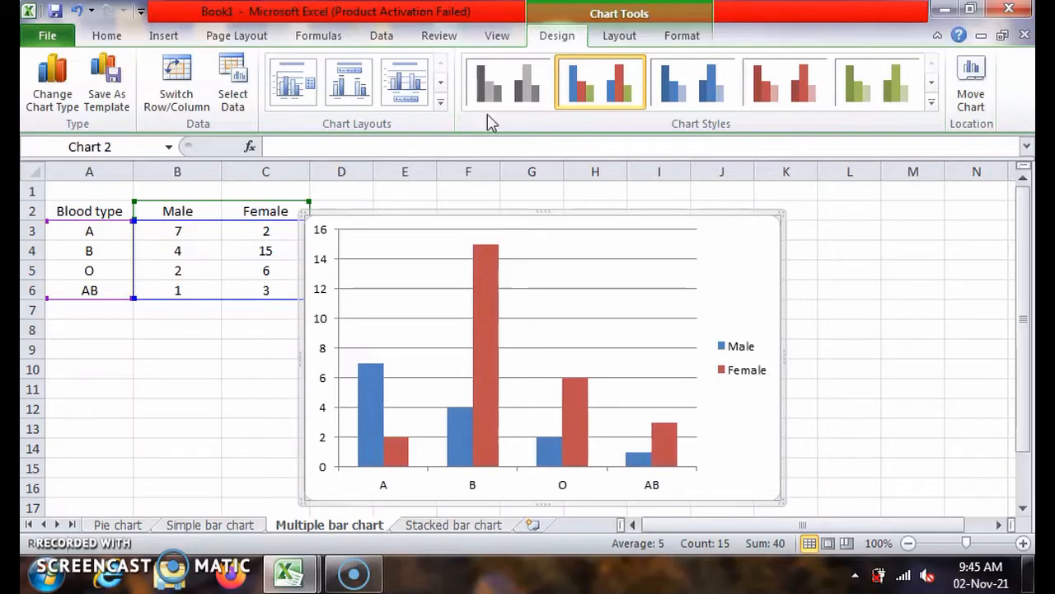
# Add a chart title above the clustered column chart
pyautogui.click(619, 35)
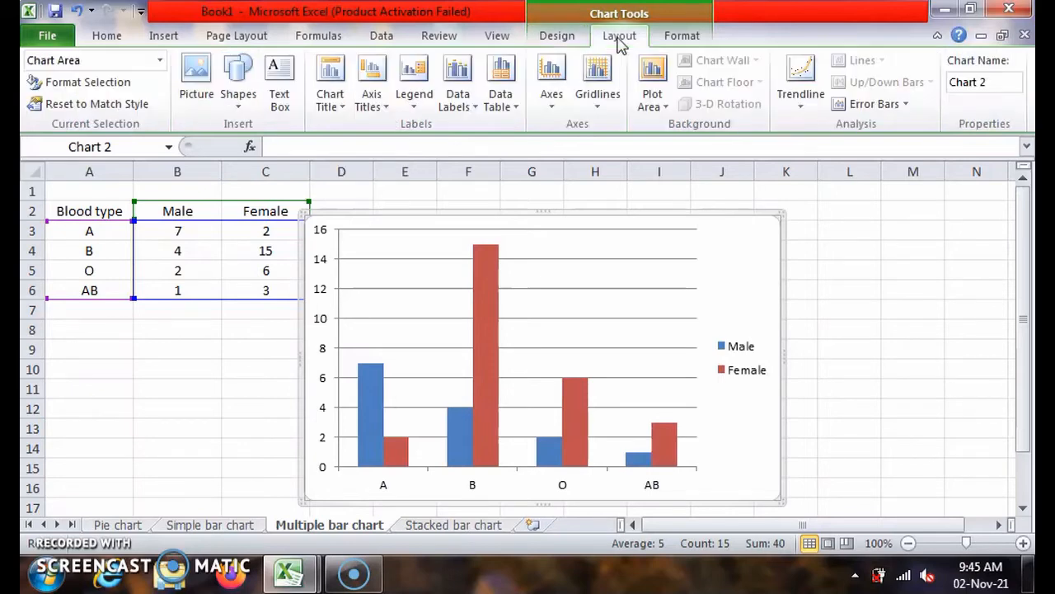
pyautogui.click(334, 92)
pyautogui.click(375, 239)
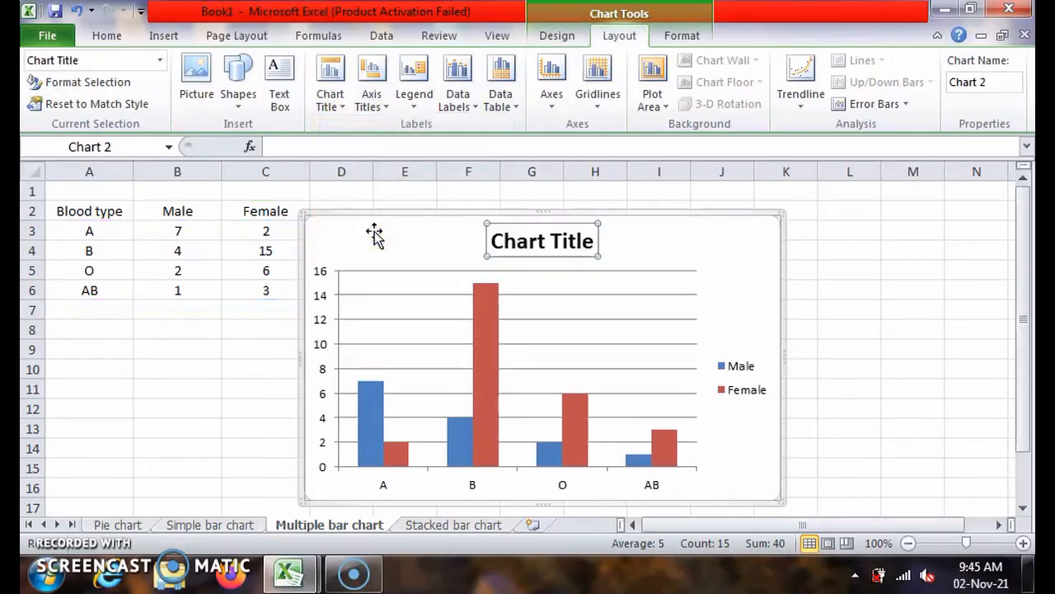
# Add a primary horizontal axis title below the axis and a rotated primary vertical axis title to the clustered column chart
pyautogui.click(372, 98)
pyautogui.moveTo(404, 132)
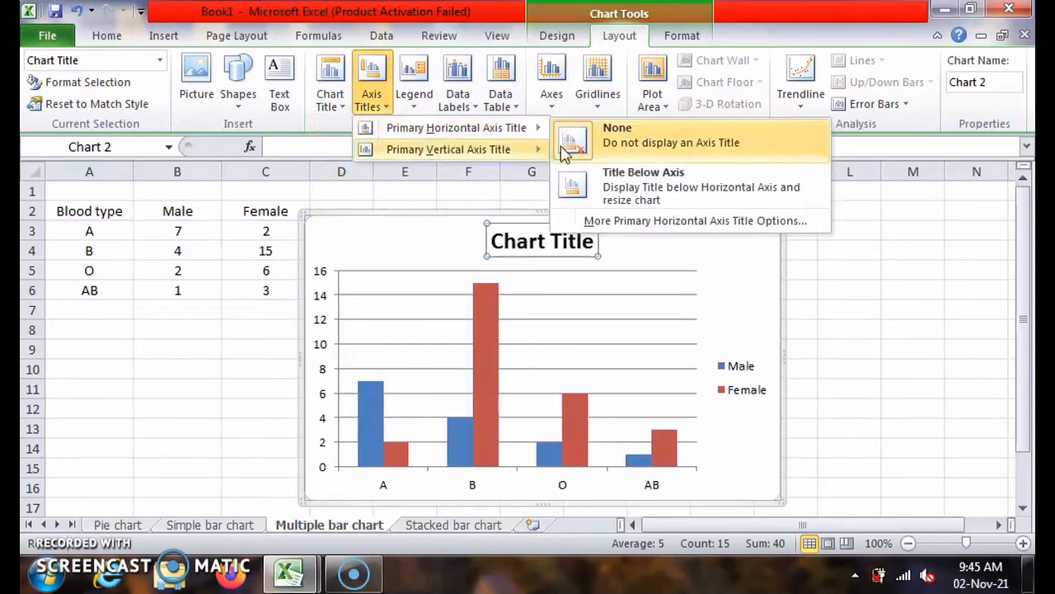
pyautogui.click(615, 195)
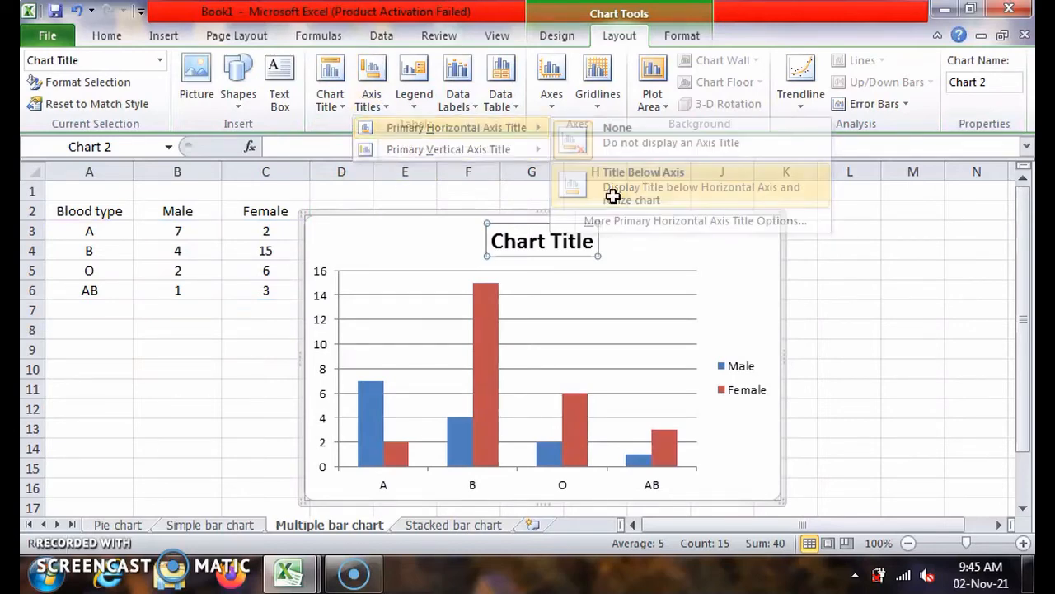
pyautogui.click(372, 98)
pyautogui.moveTo(462, 149)
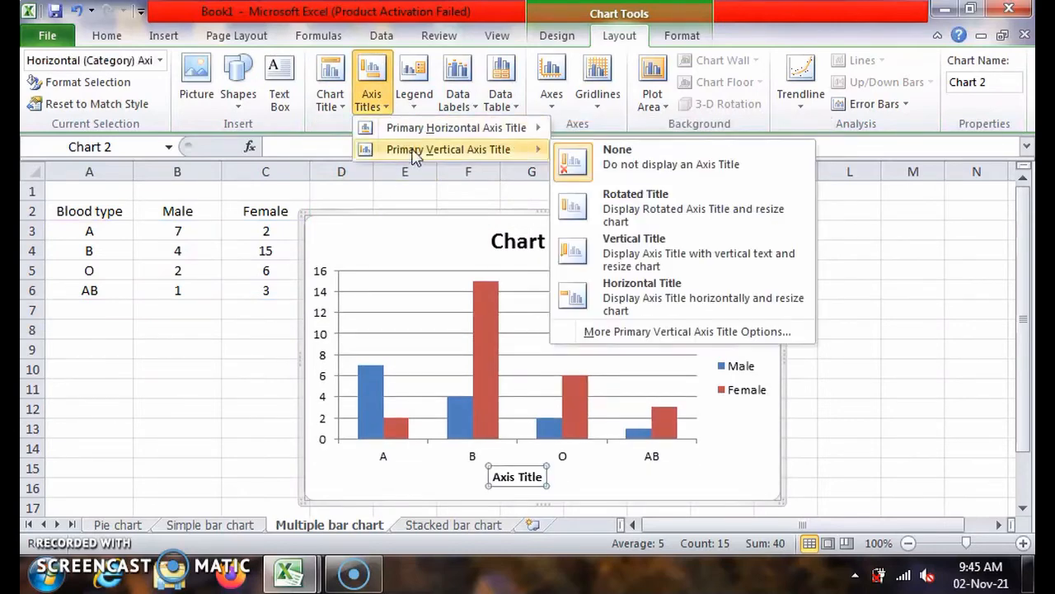
pyautogui.click(622, 205)
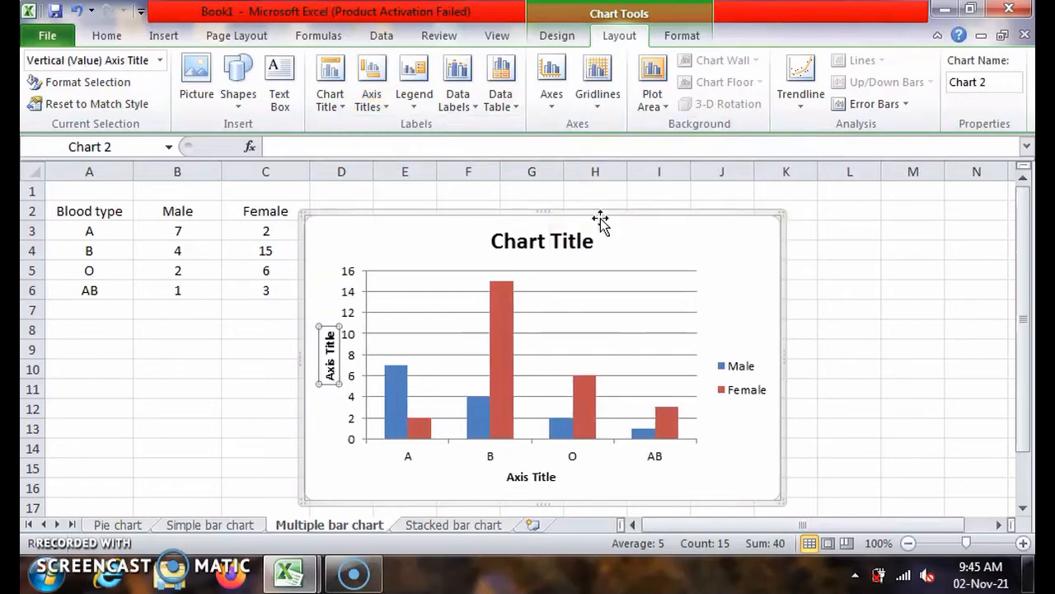
# Change the clustered column chart's title to "Multiple bar chart for blood type"
pyautogui.click(570, 239)
pyautogui.moveTo(500, 235); pyautogui.dragTo(595, 241)
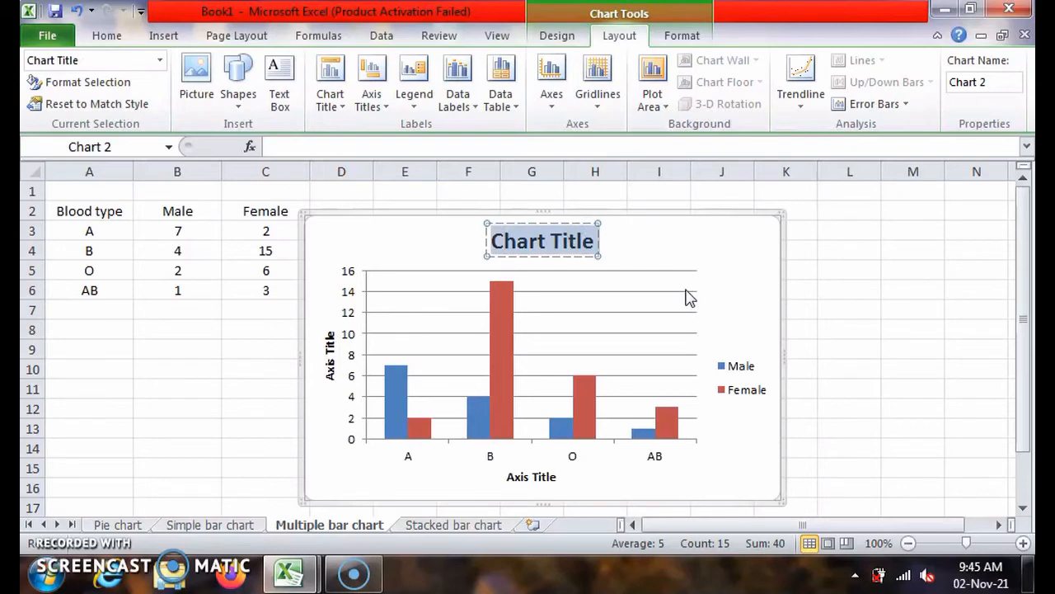
pyautogui.write('Multi')
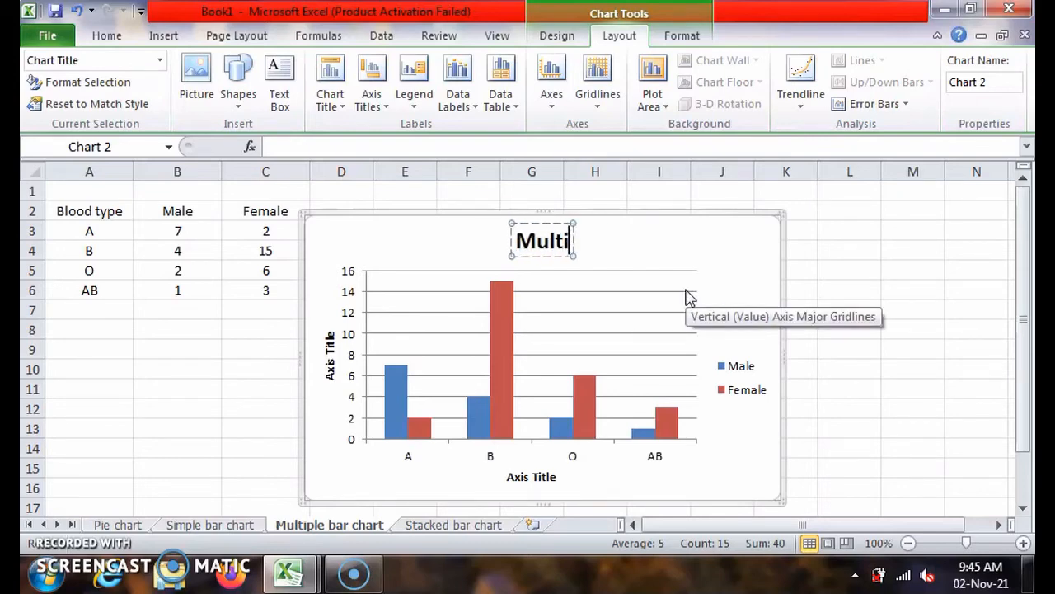
pyautogui.write('ple bar ')
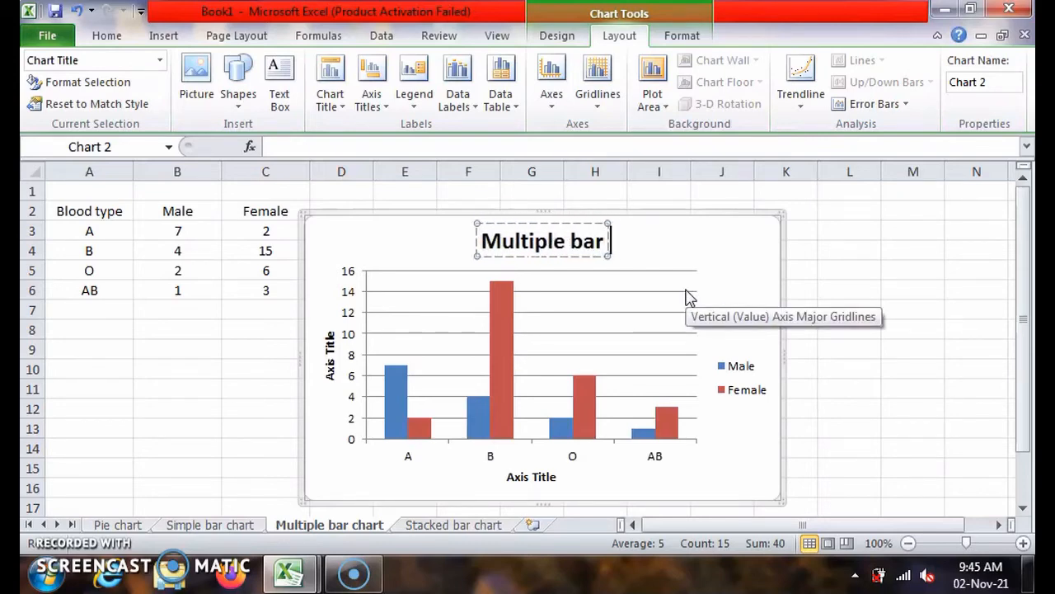
pyautogui.write('chart f')
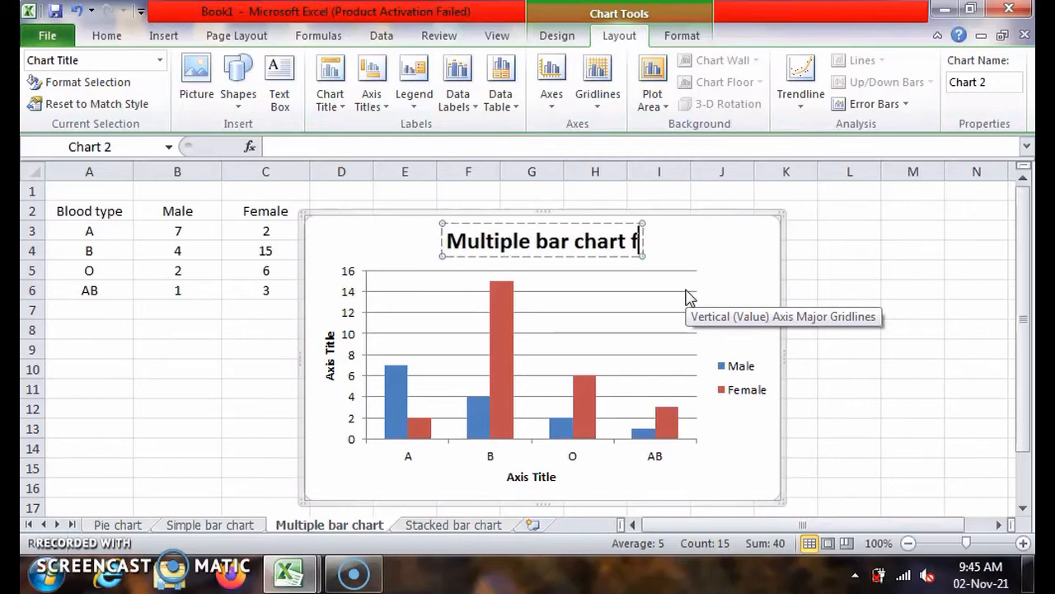
pyautogui.write('or blood ty')
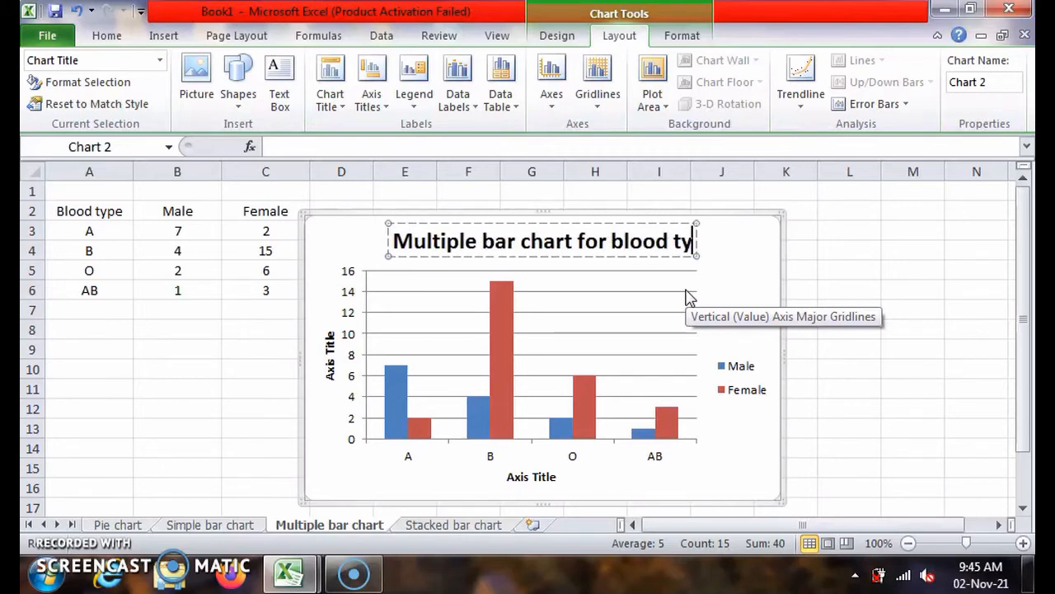
pyautogui.write('pe')
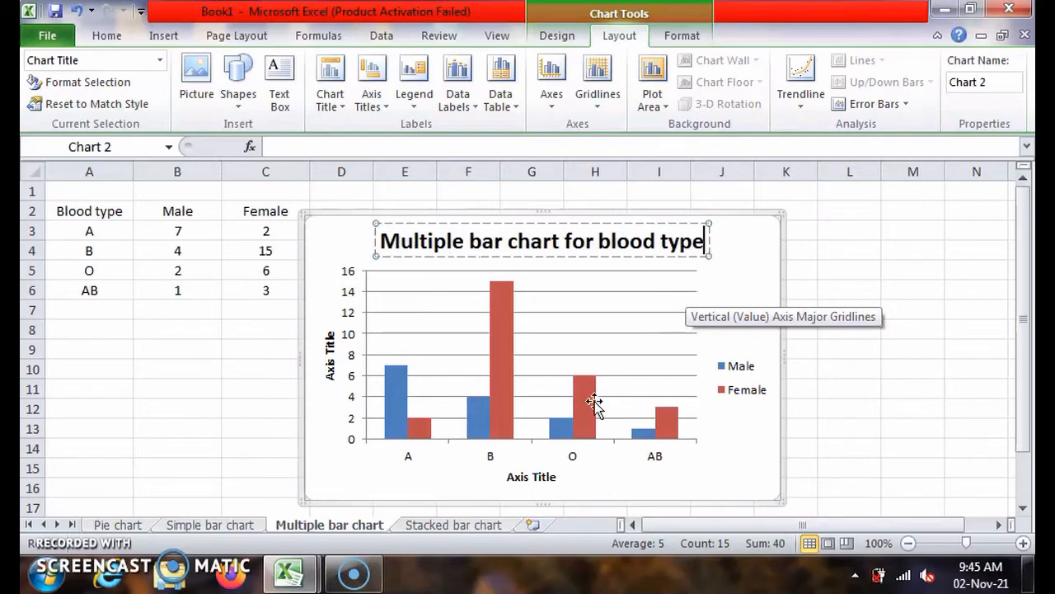
# Set the clustered column chart's horizontal axis title to "Blood type"
pyautogui.click(512, 480)
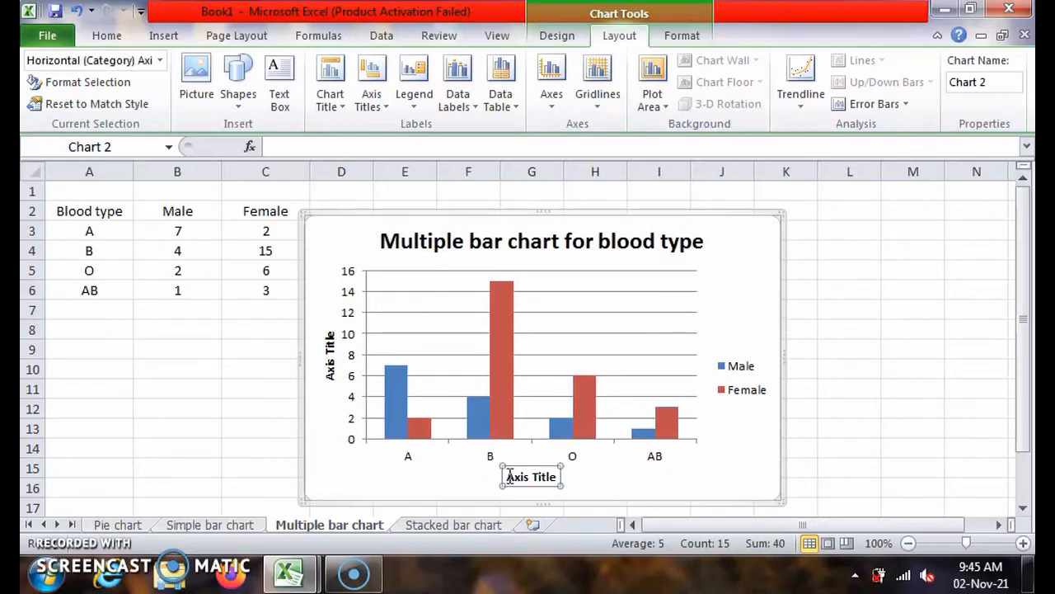
pyautogui.moveTo(508, 477); pyautogui.dragTo(554, 477)
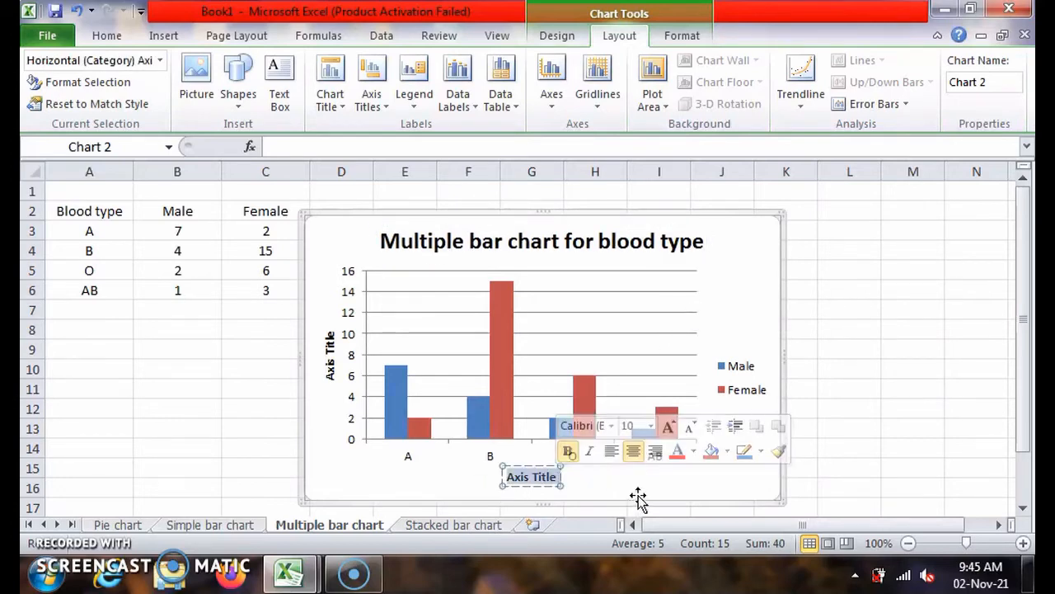
pyautogui.write('B')
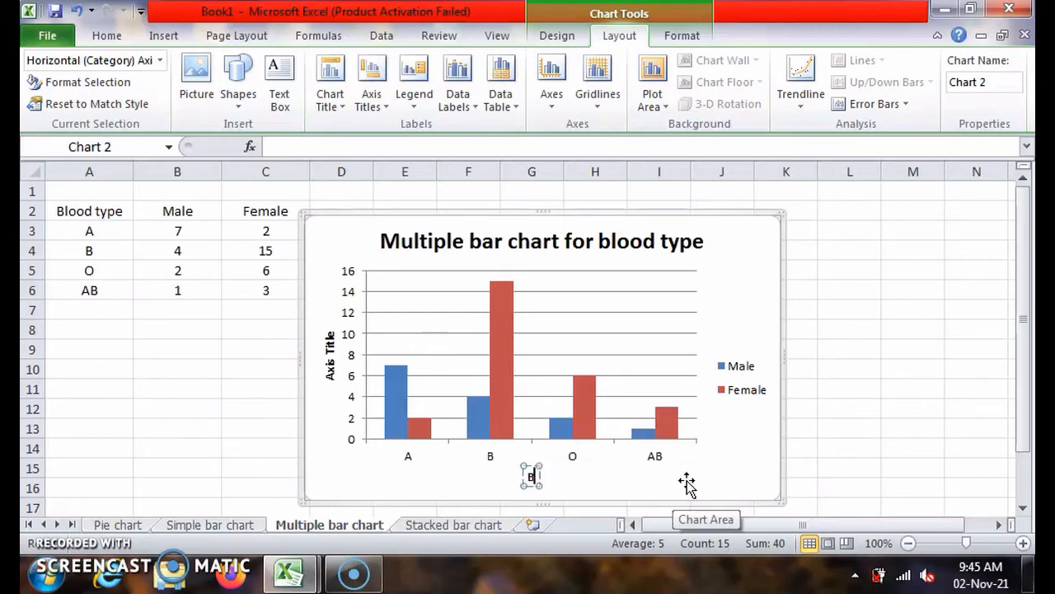
pyautogui.write('lood type')
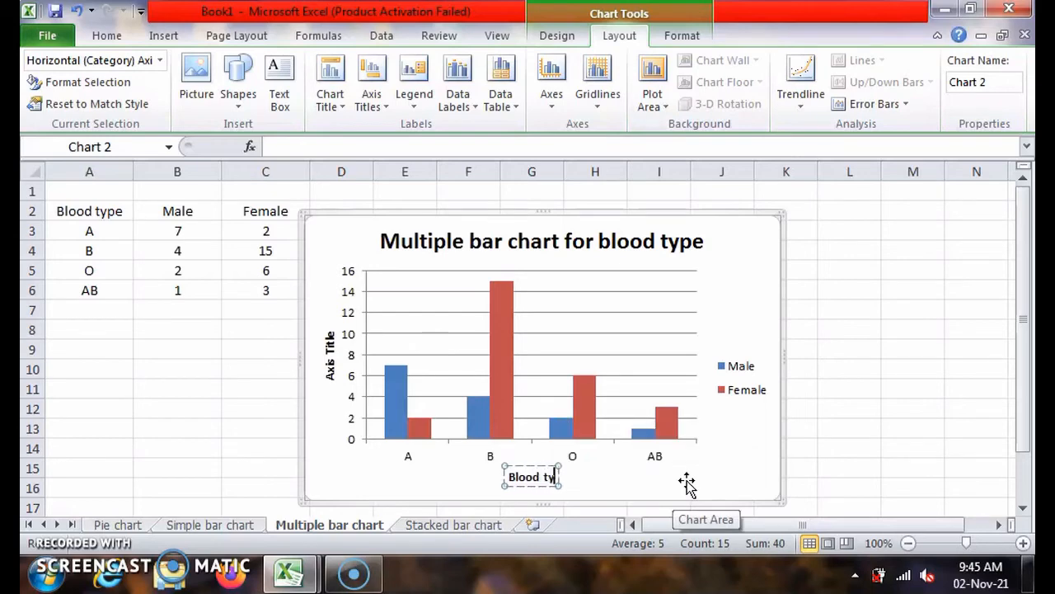
# Set the clustered column chart's vertical axis title to "Frequency"
pyautogui.click(331, 377)
pyautogui.moveTo(332, 377); pyautogui.dragTo(328, 333)
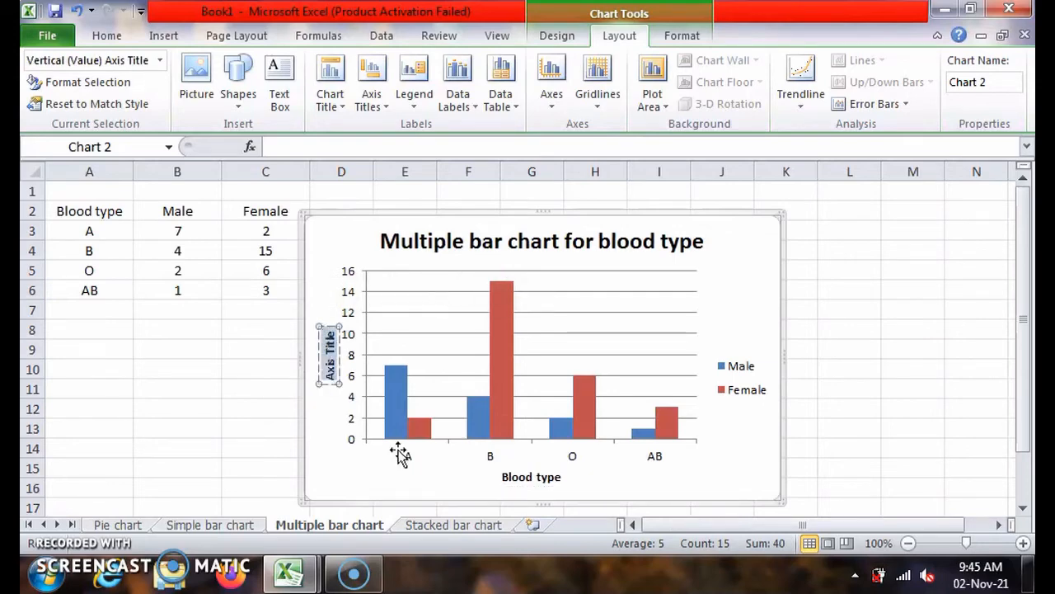
pyautogui.write('Fre')
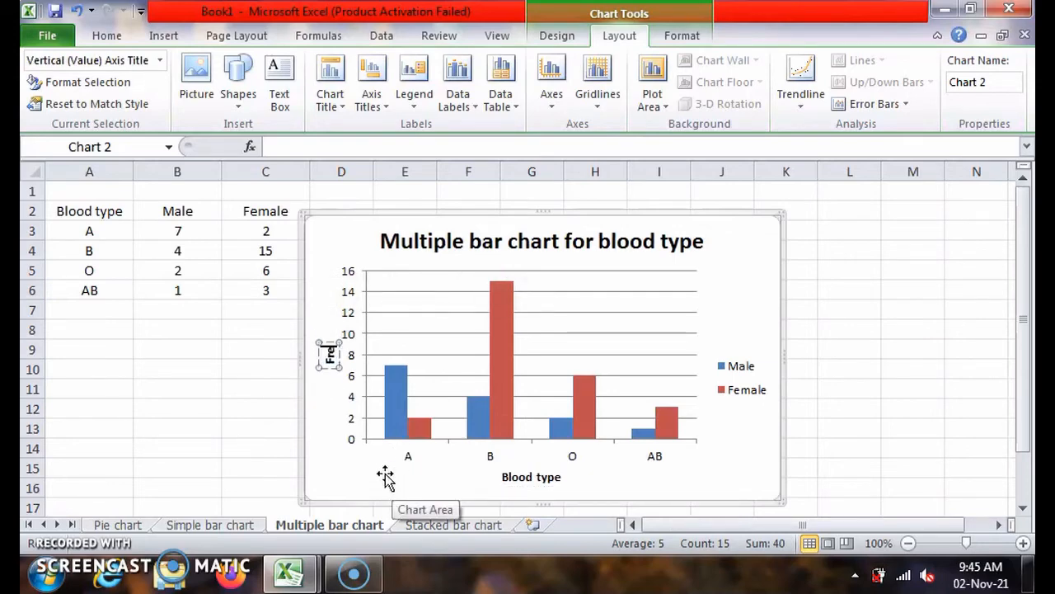
pyautogui.write('quency')
pyautogui.click(332, 481)
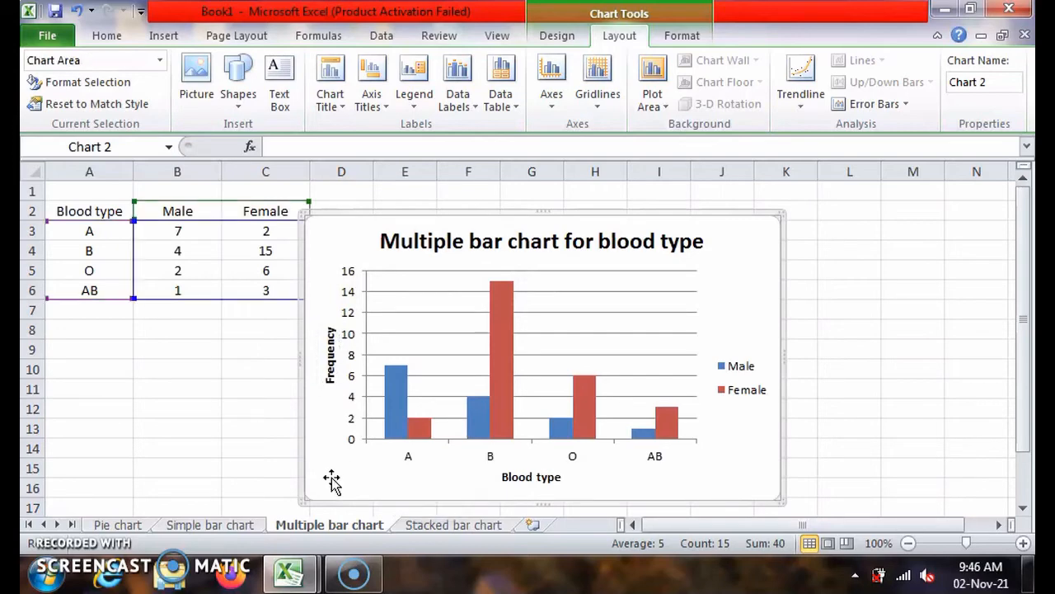
# On the Stacked bar chart sheet, insert a 2-D stacked column chart from the blood type, male and female data in A2:C6
pyautogui.click(442, 532)
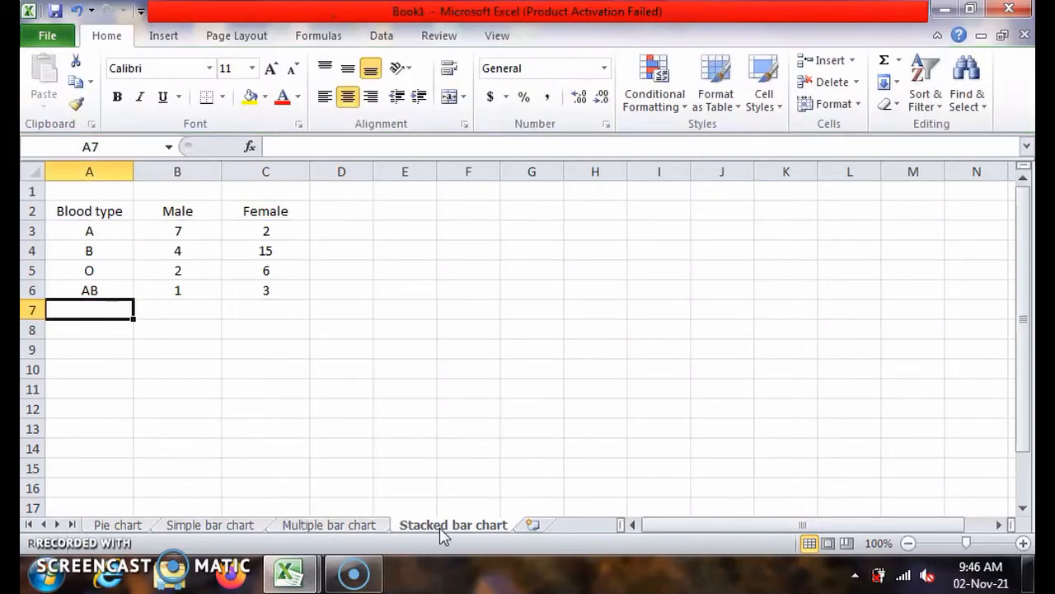
pyautogui.moveTo(106, 211); pyautogui.dragTo(291, 290)
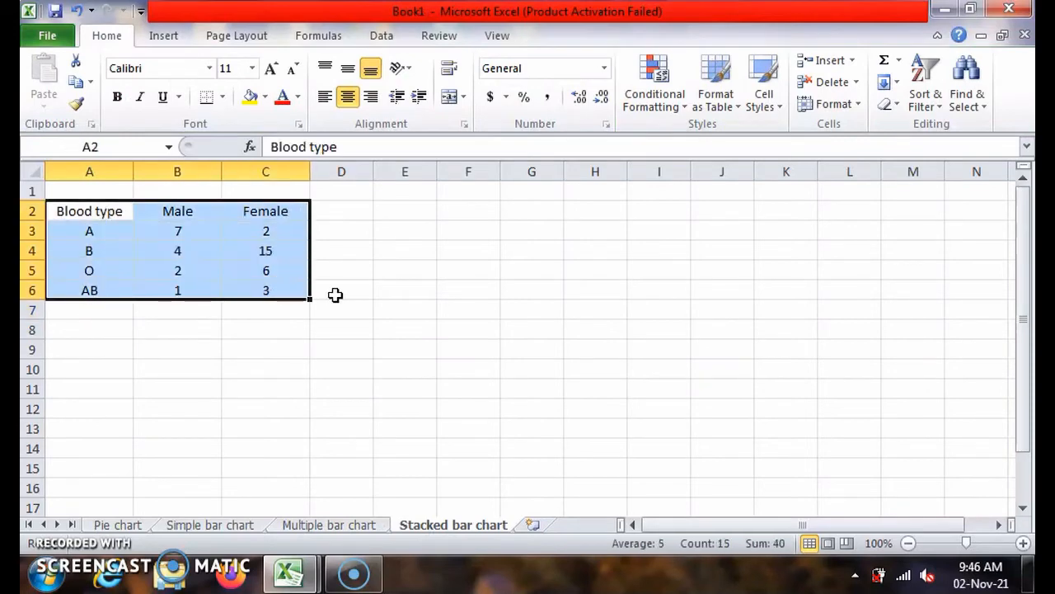
pyautogui.click(163, 35)
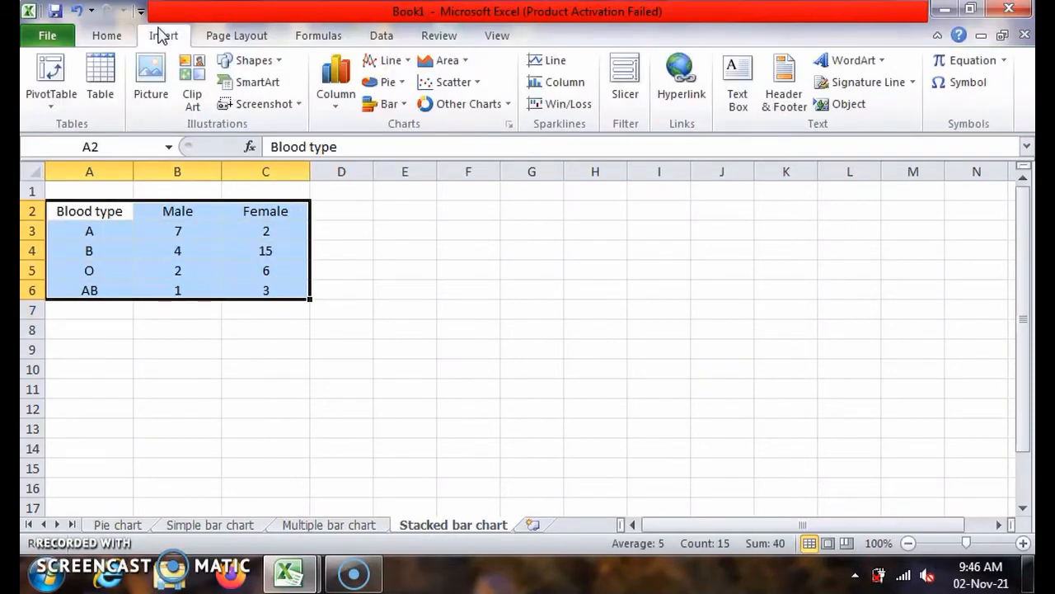
pyautogui.click(342, 105)
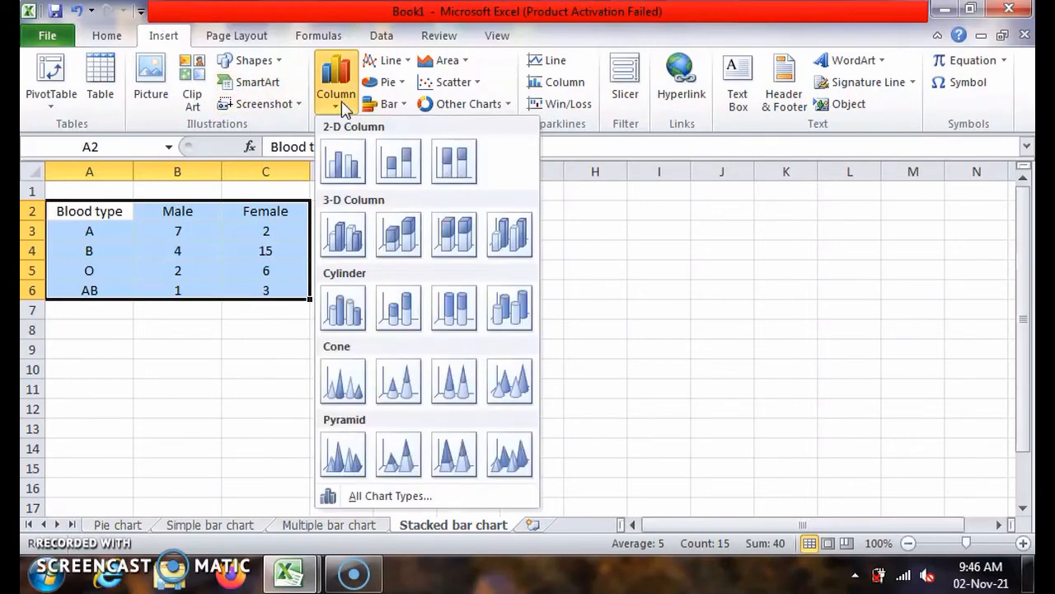
pyautogui.click(399, 163)
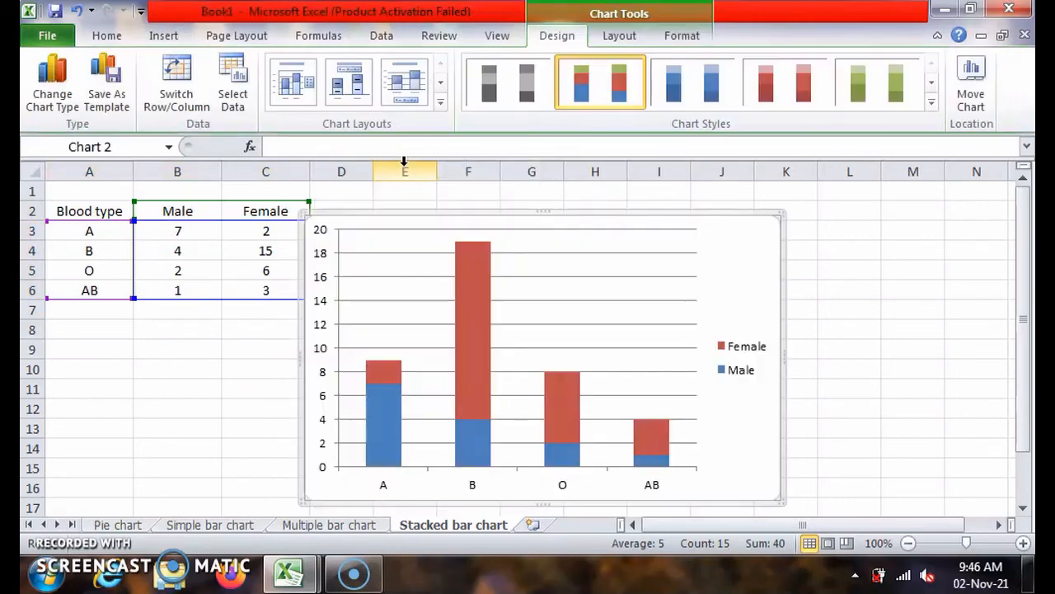
# Add a chart title above the stacked column chart
pyautogui.click(622, 39)
pyautogui.click(330, 89)
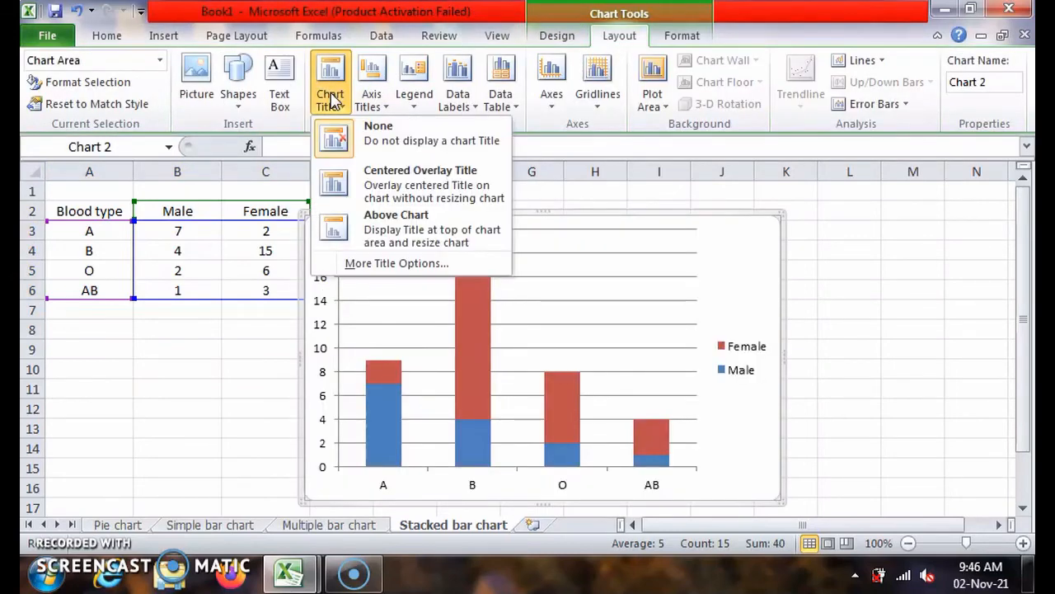
pyautogui.click(375, 231)
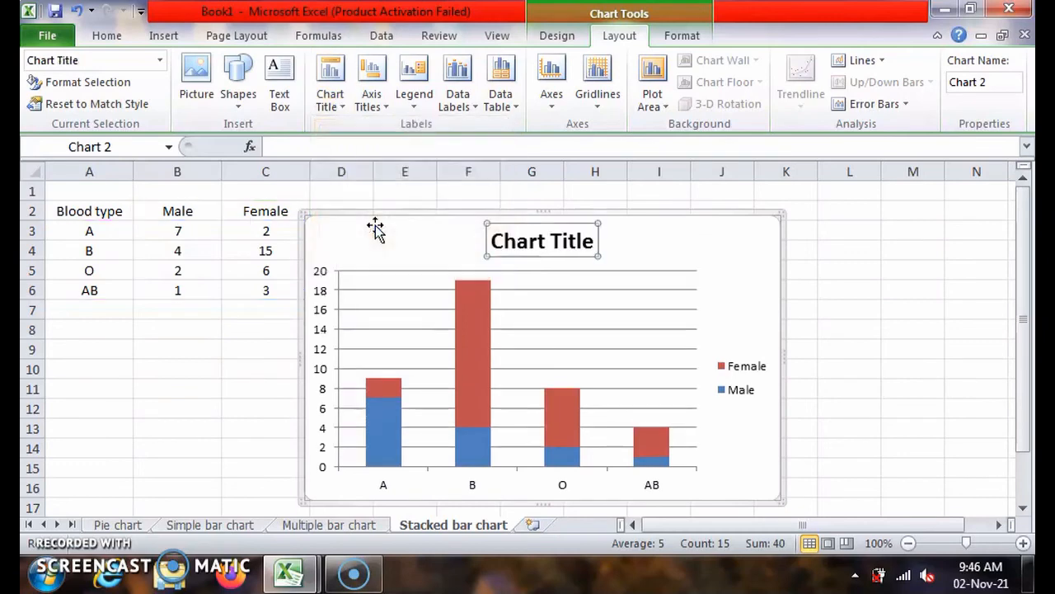
# Add a primary horizontal axis title below the axis and a rotated primary vertical axis title to the stacked column chart
pyautogui.click(371, 97)
pyautogui.moveTo(406, 132)
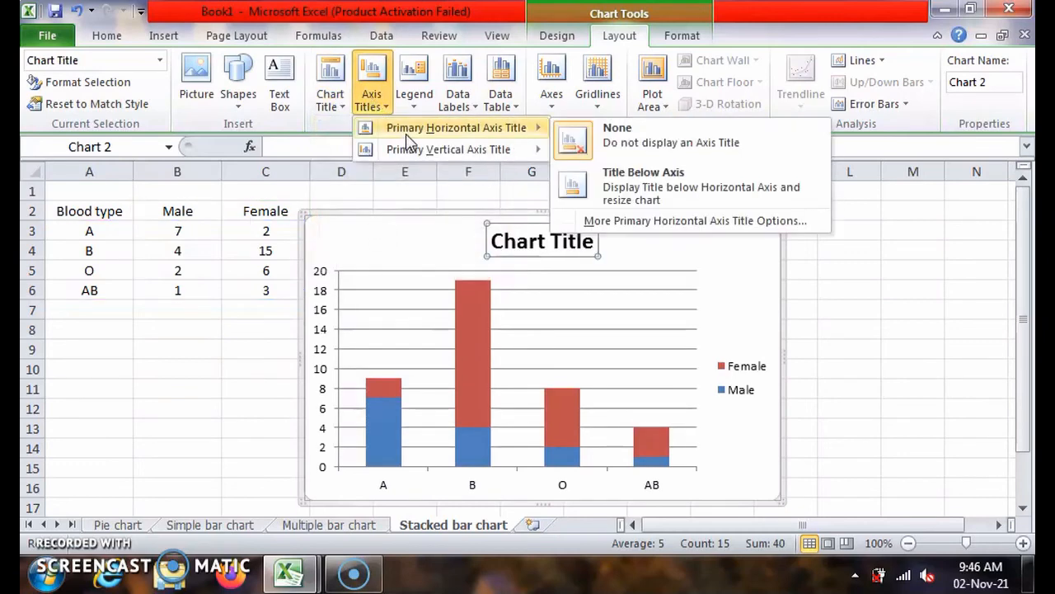
pyautogui.click(602, 181)
pyautogui.click(371, 98)
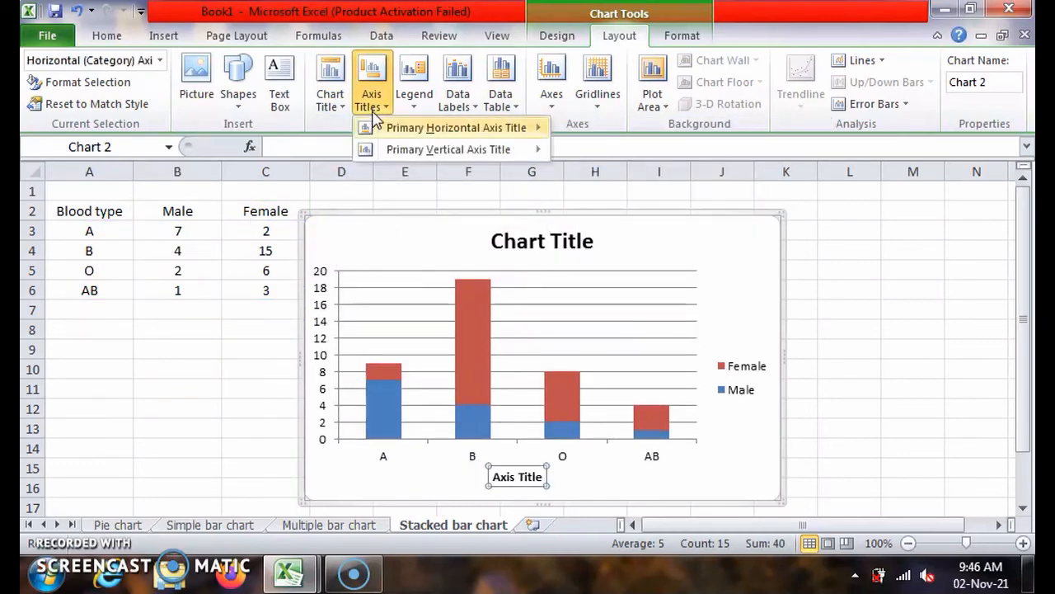
pyautogui.moveTo(402, 146)
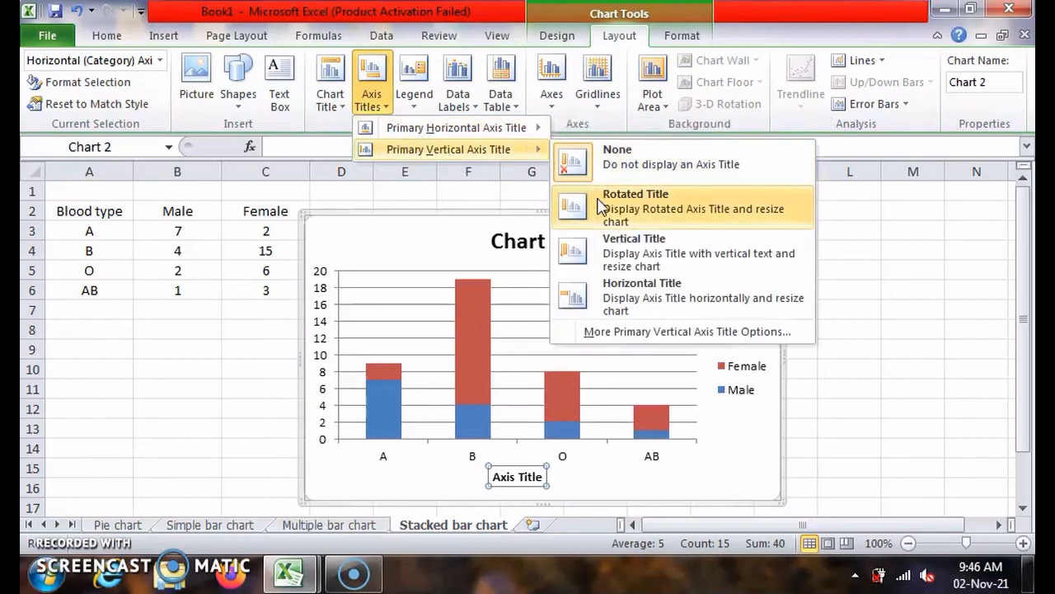
pyautogui.click(597, 202)
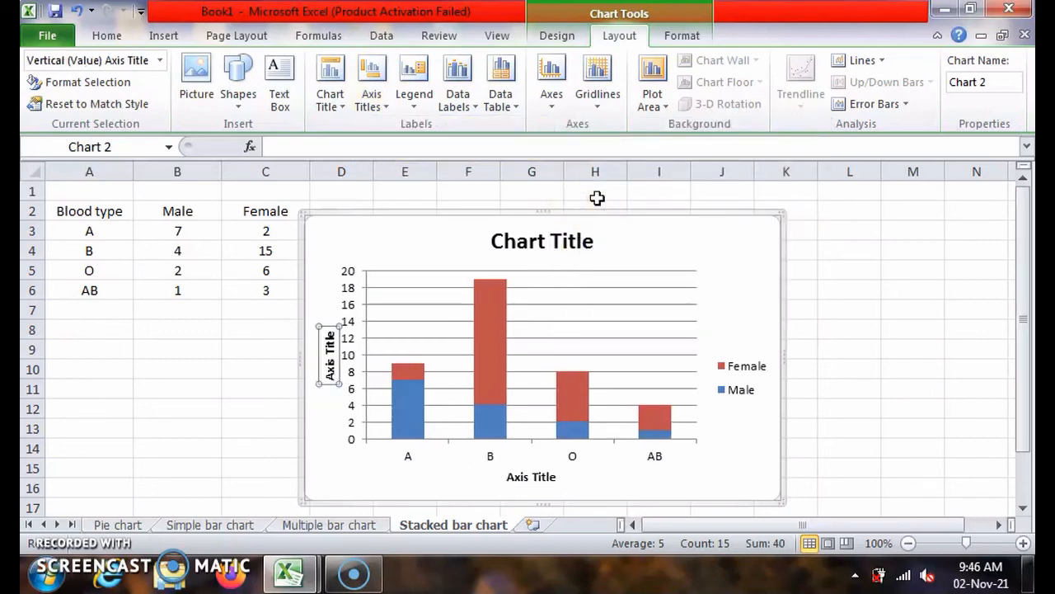
# Set the stacked column chart's title to "Stacked bar chart for blood type"
pyautogui.click(555, 235)
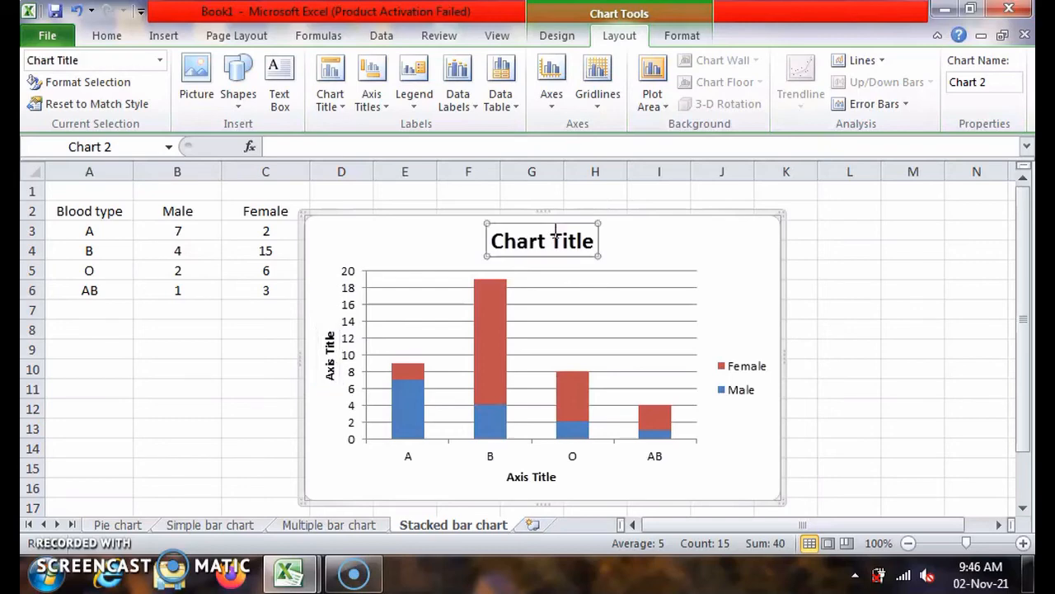
pyautogui.moveTo(500, 239); pyautogui.dragTo(586, 241)
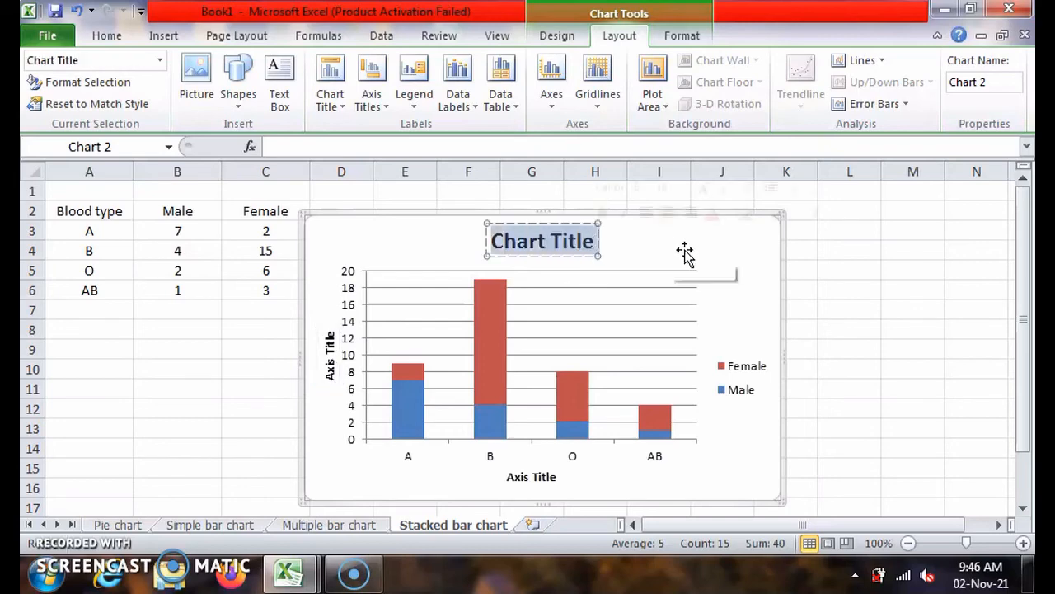
pyautogui.write('Stack')
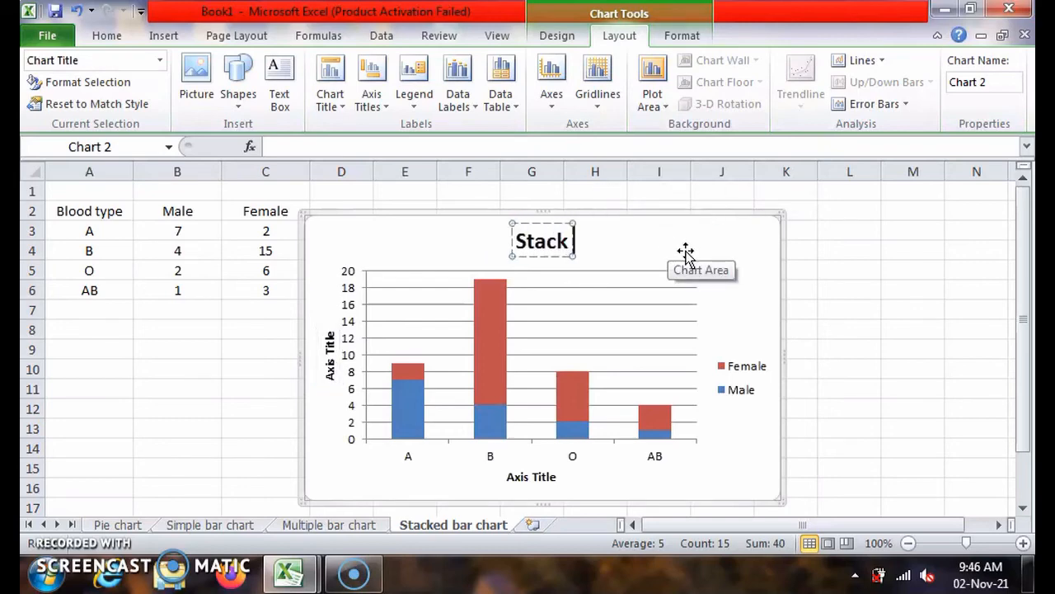
pyautogui.write('ed bar cha')
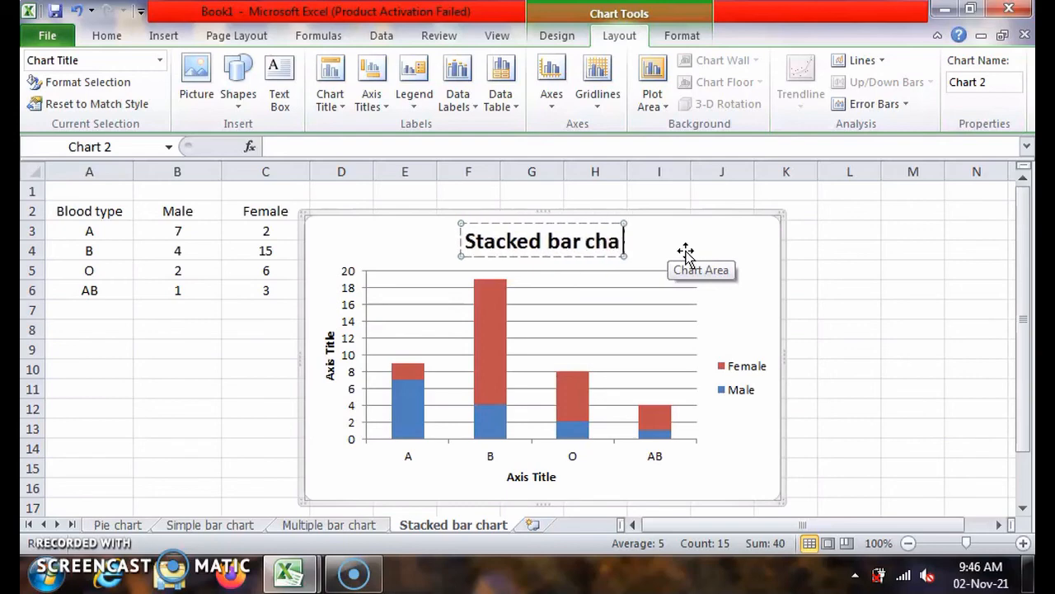
pyautogui.write('rt for bloo')
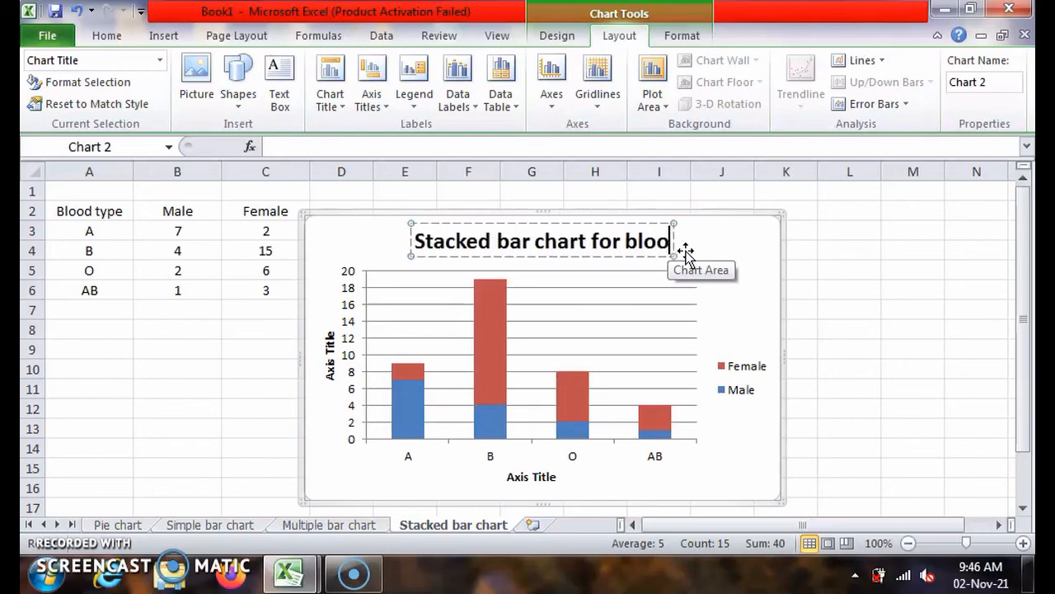
pyautogui.write('d type')
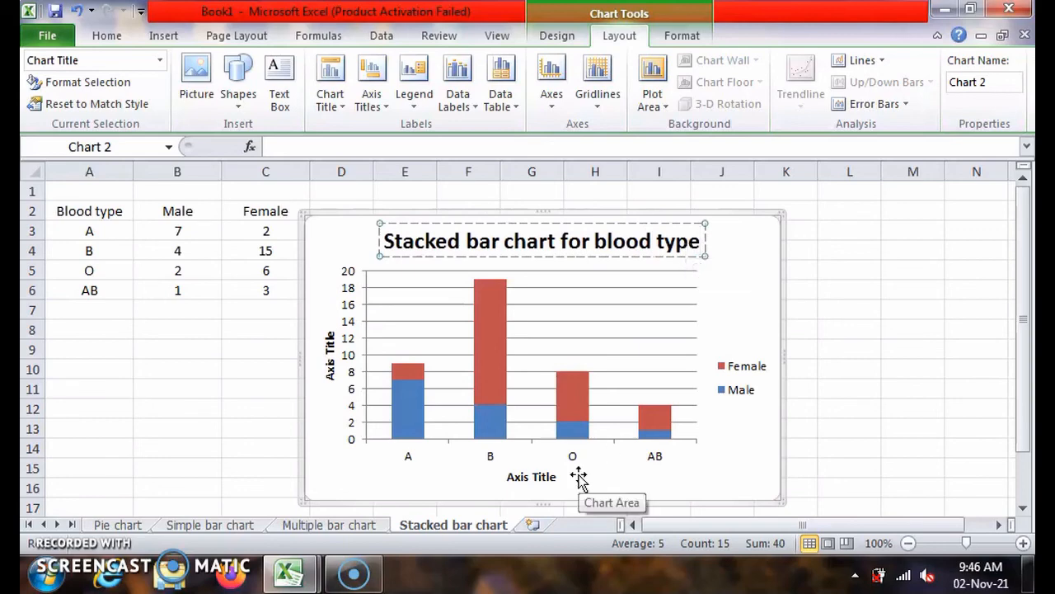
# Set the stacked column chart's horizontal axis title to "Blood type"
pyautogui.click(550, 481)
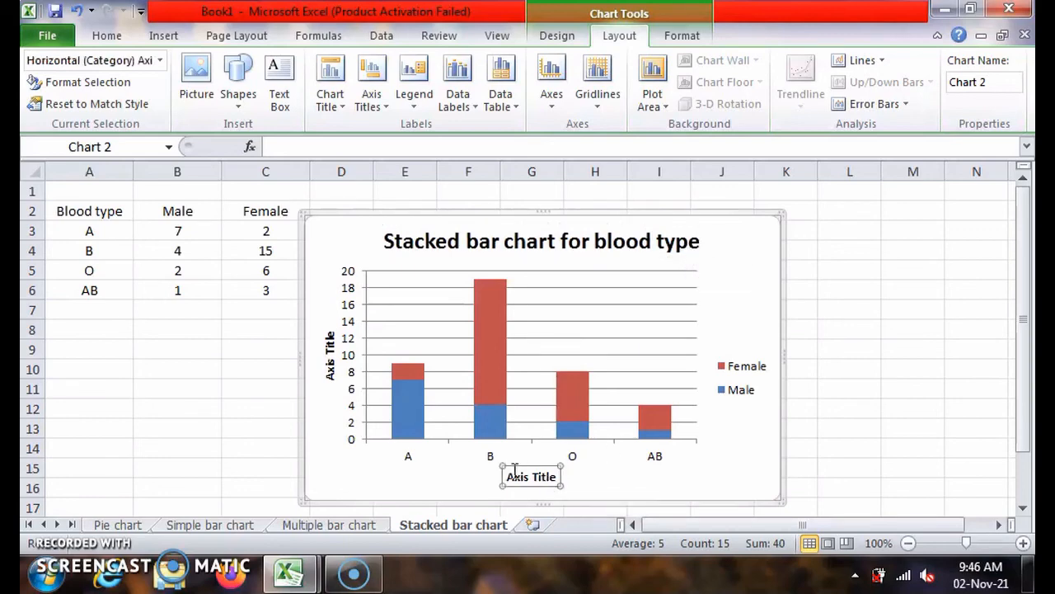
pyautogui.tripleClick(514, 473)
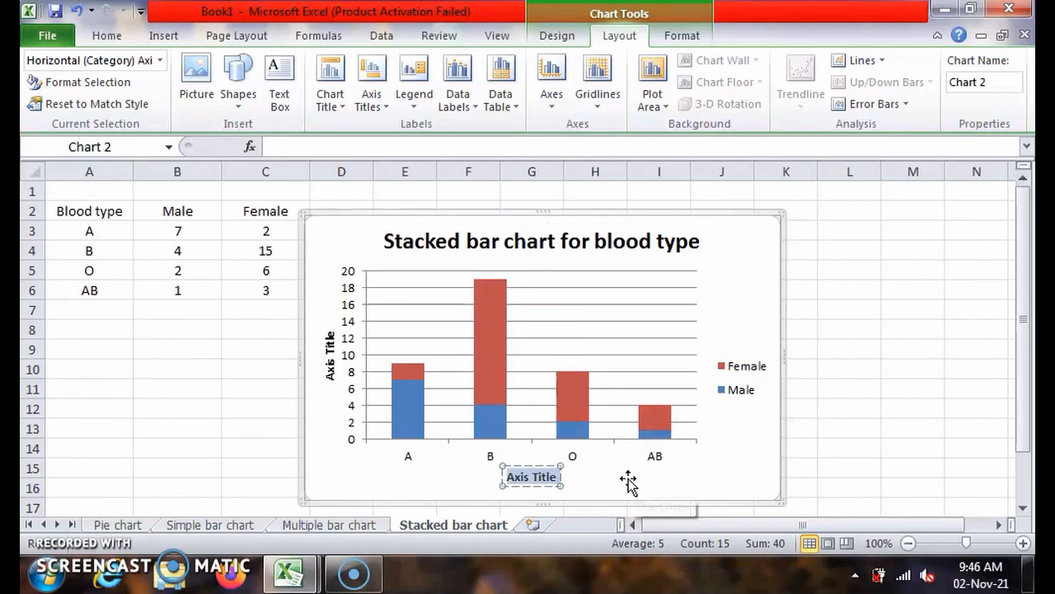
pyautogui.write('Blood t')
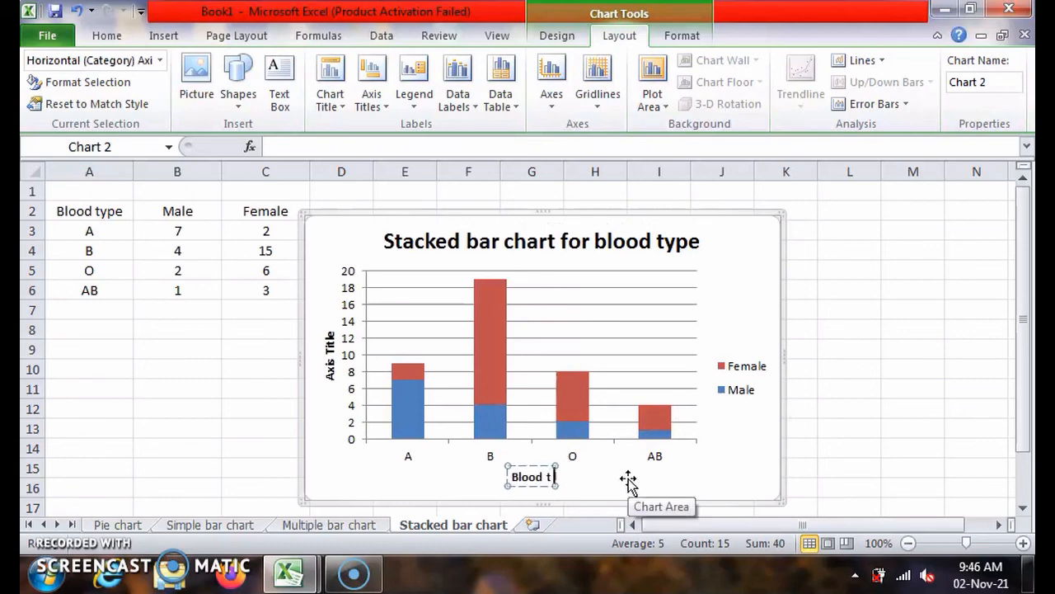
pyautogui.write('ype')
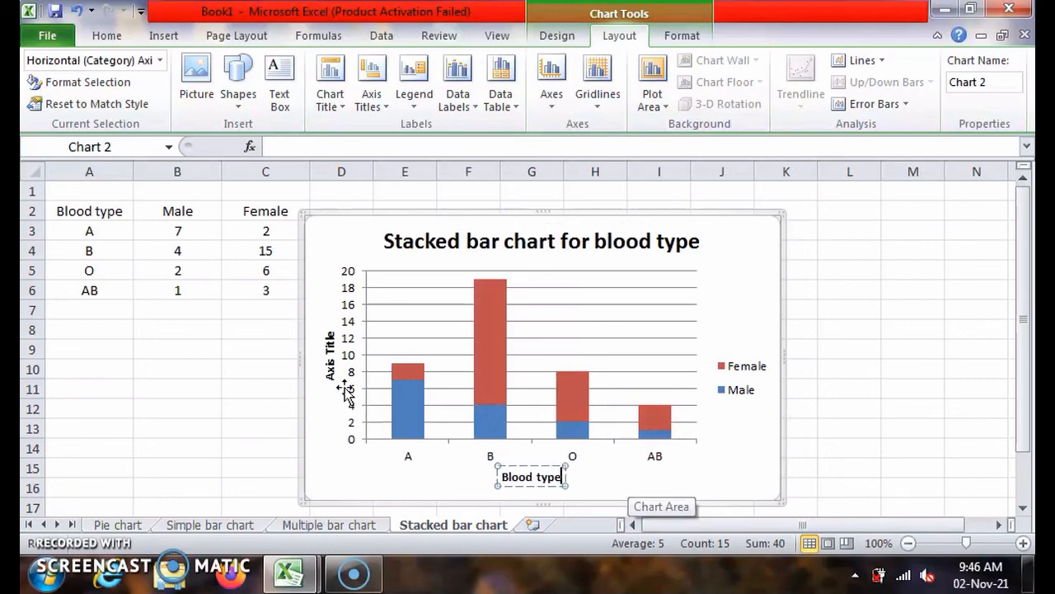
# Set the stacked column chart's vertical axis title to "Frequency"
pyautogui.click(331, 371)
pyautogui.tripleClick(330, 371)
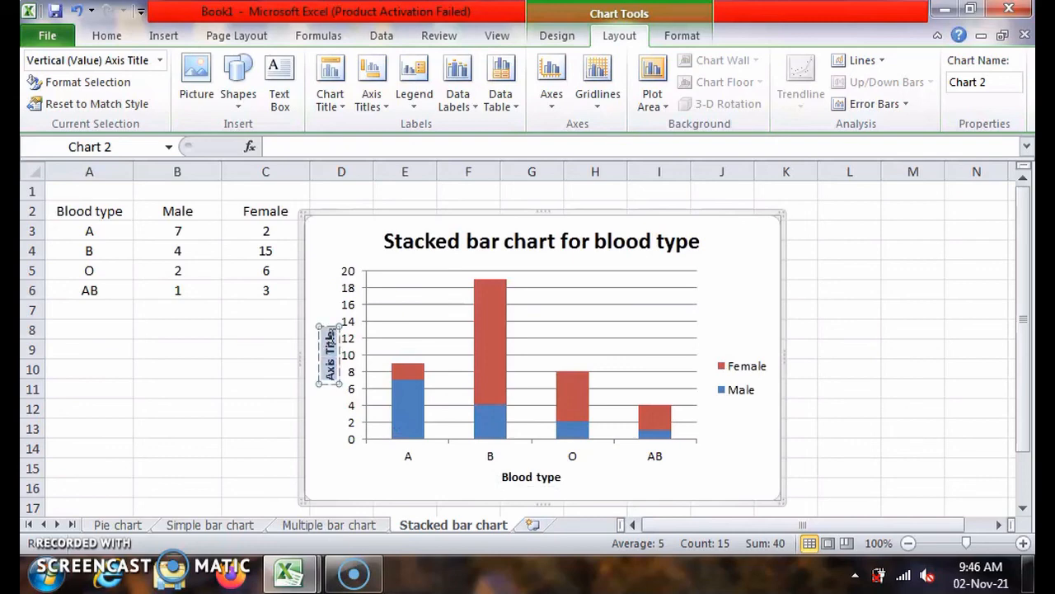
pyautogui.write('Frequency')
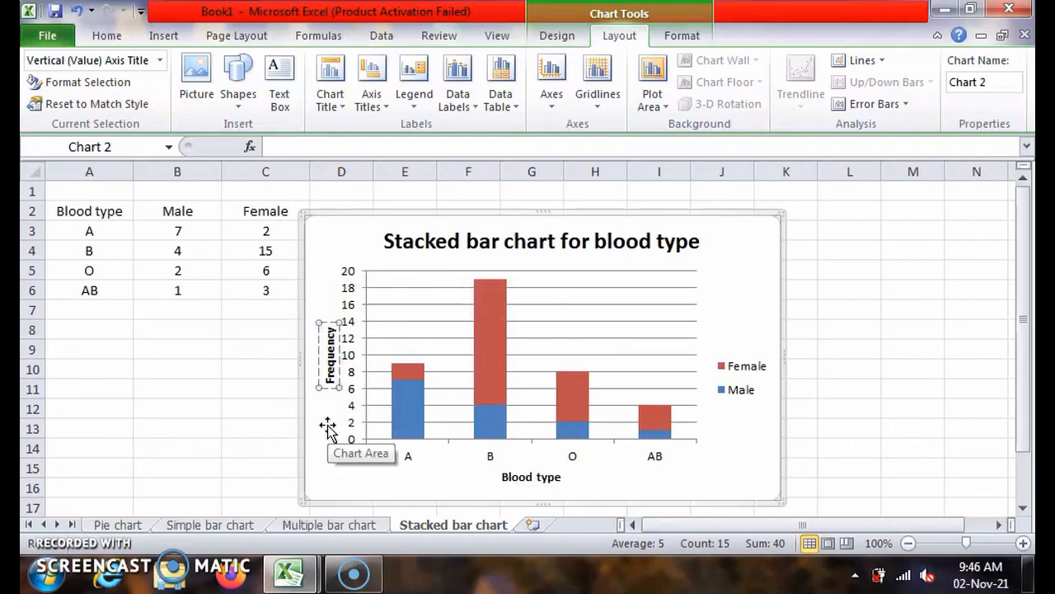
pyautogui.click(323, 457)
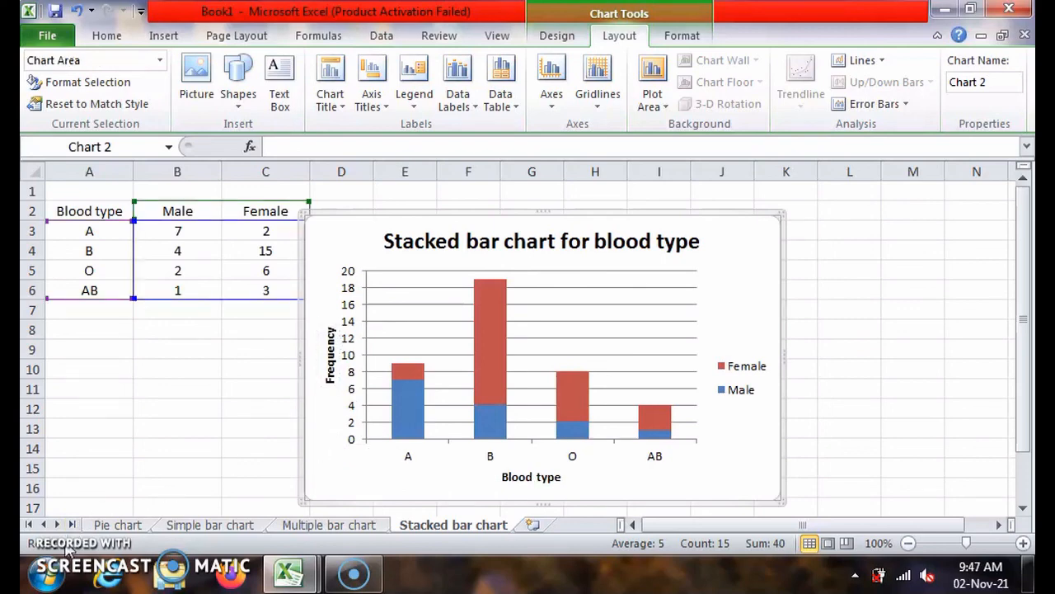